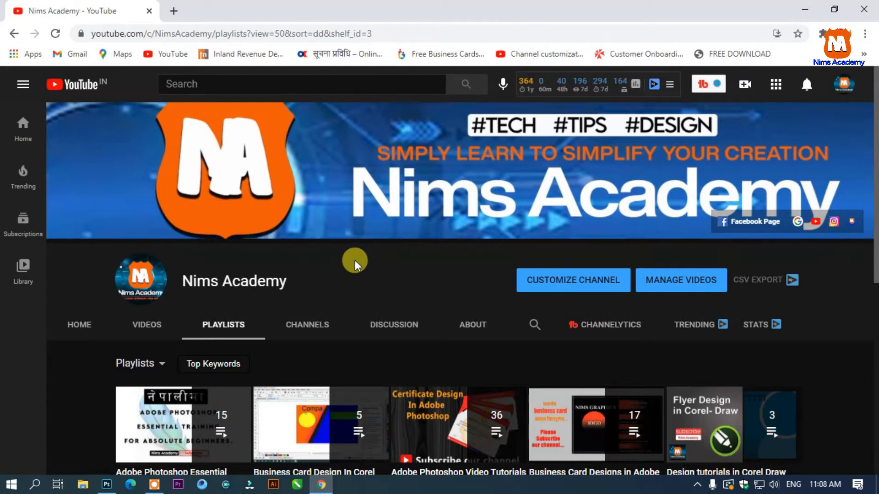
- Switch to Photoshop and start a new document from the 8.5 x 11 in Letter print preset
left_click(106, 484)
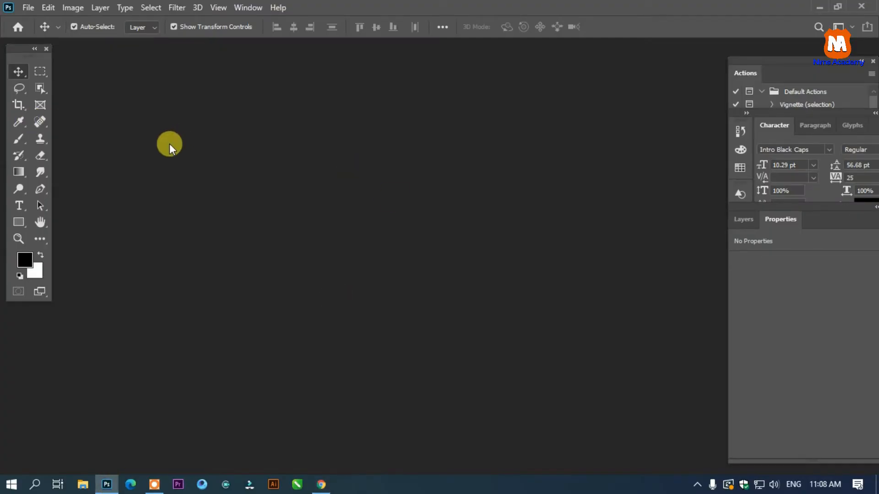
left_click(33, 6)
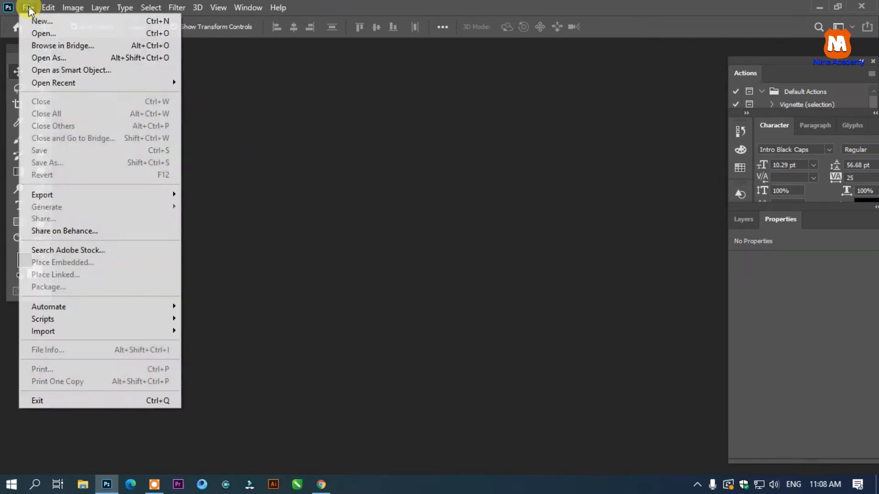
left_click(37, 20)
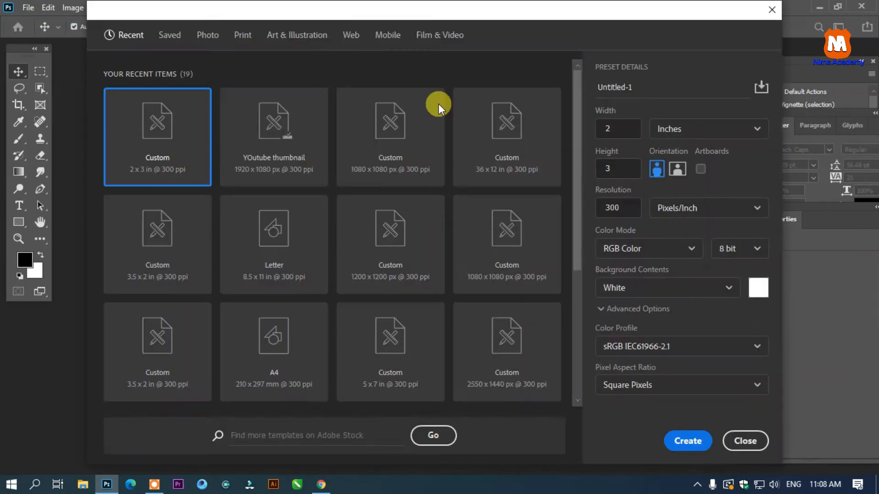
left_click_drag(345, 14, 334, 38)
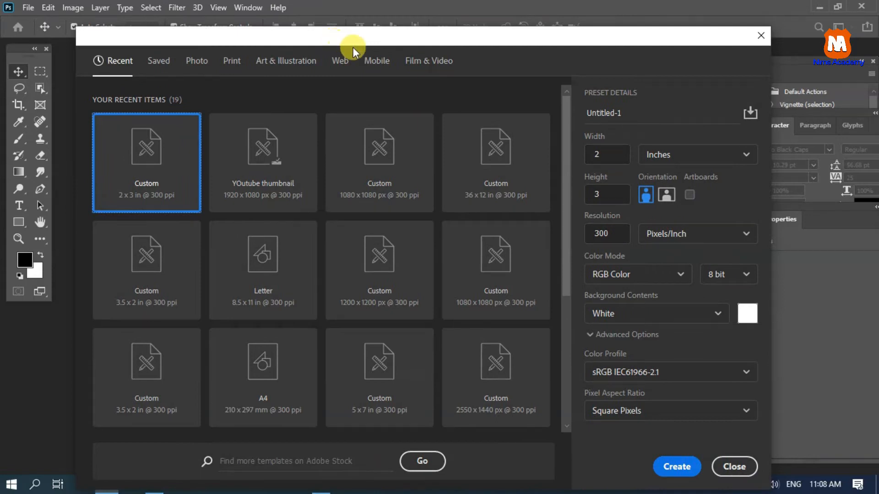
left_click(232, 62)
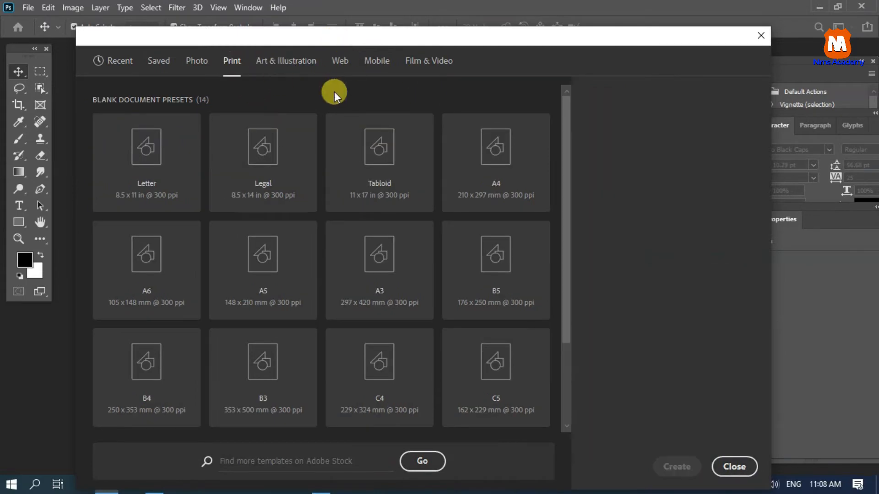
left_click(142, 189)
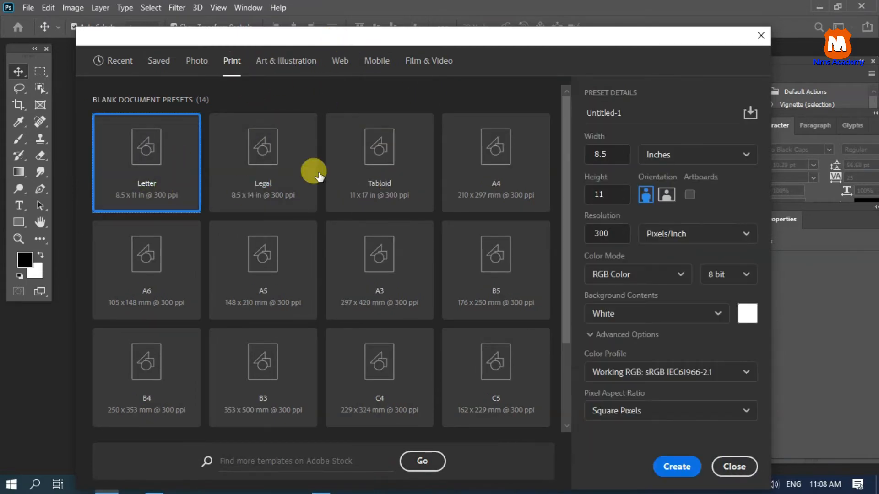
- Name the document "Letter head", set its color mode to CMYK Color, and create it
left_click(639, 113)
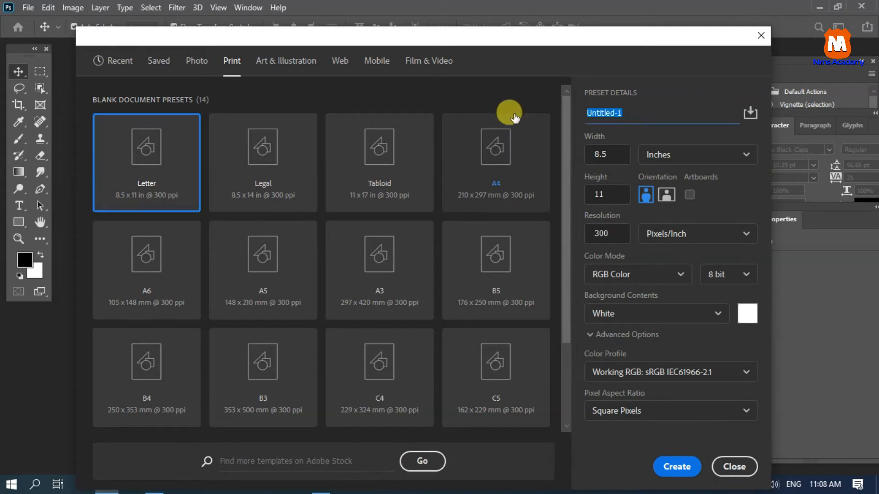
type("Letter head")
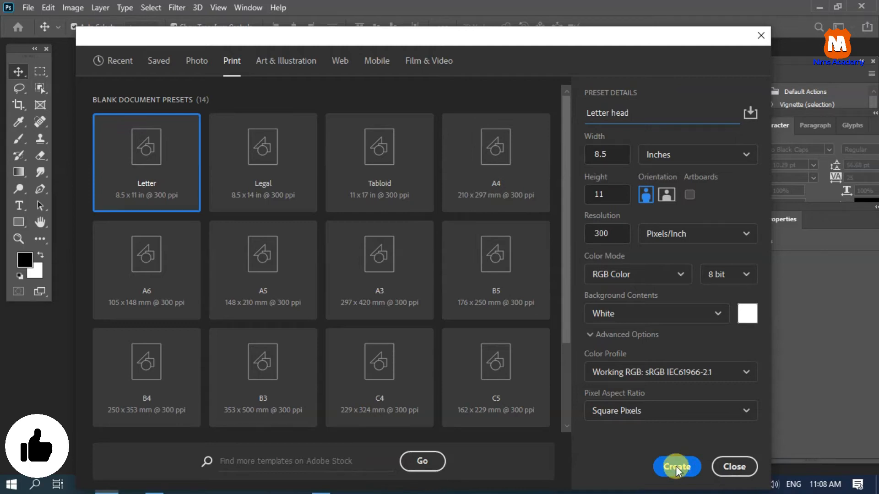
left_click(654, 274)
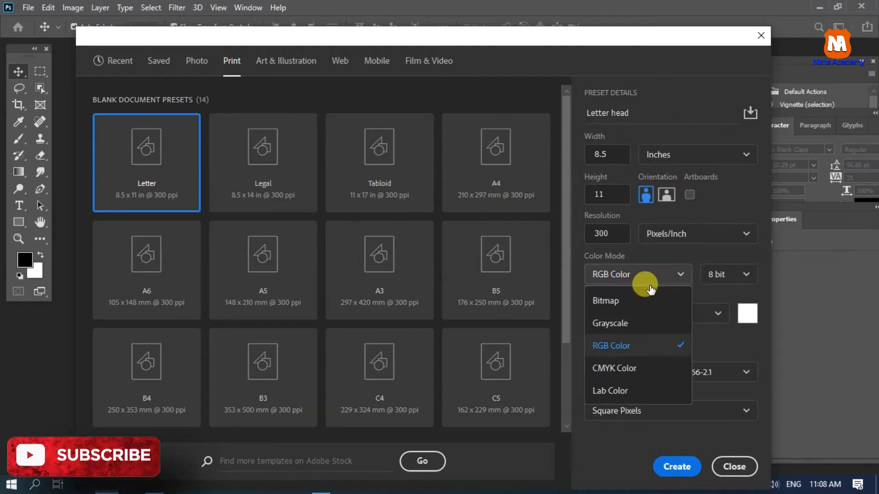
left_click(625, 371)
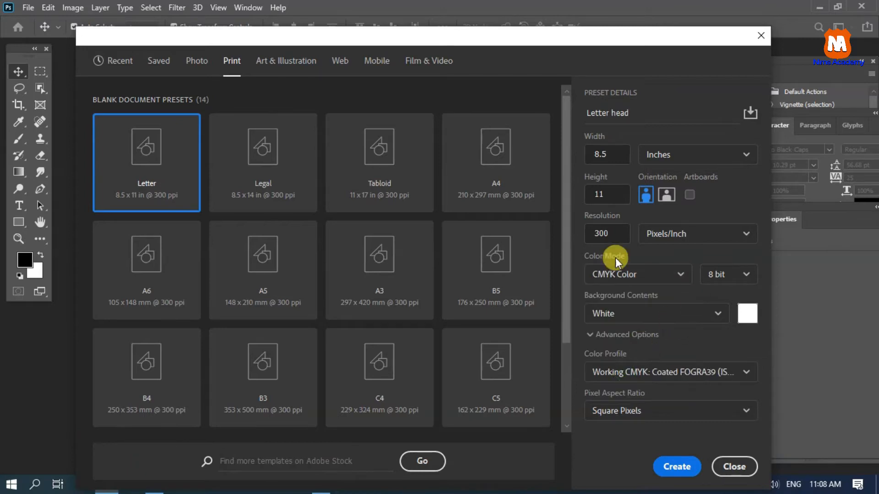
left_click(673, 467)
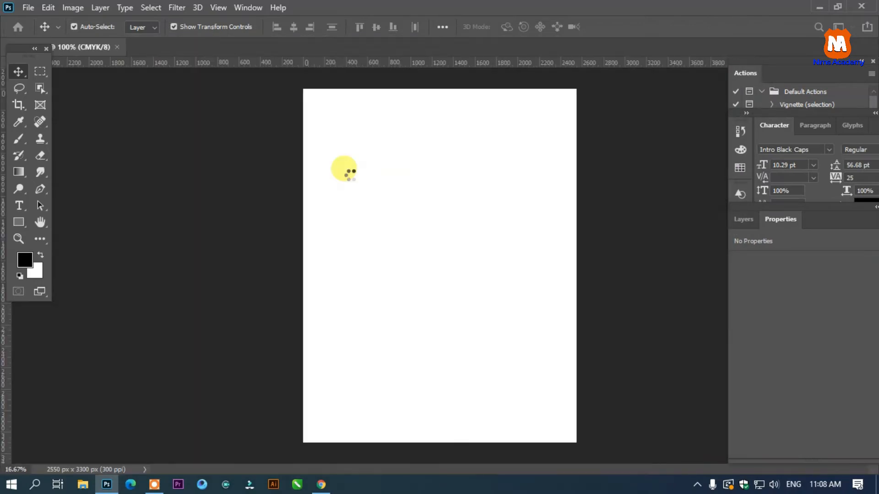
- Draw a rectangle about 3710 x 634 px across the bottom of the page, extending past both sides
scroll(320, 166, "down", 1)
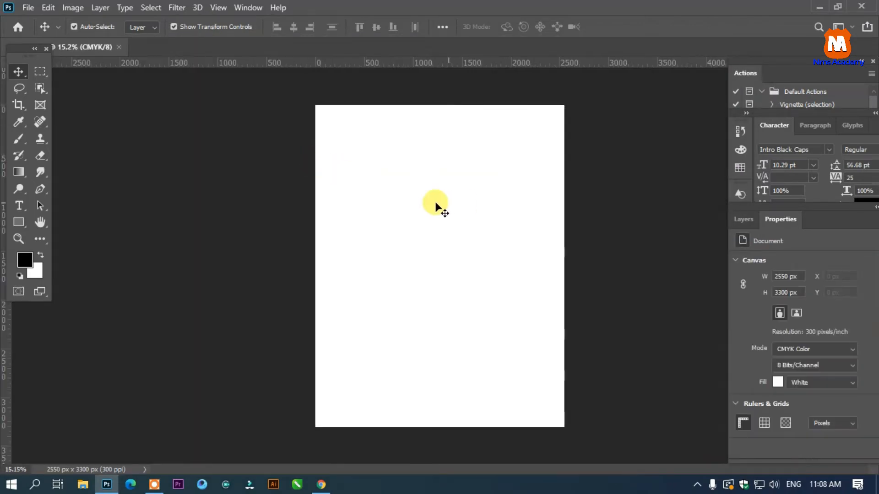
left_click(22, 223)
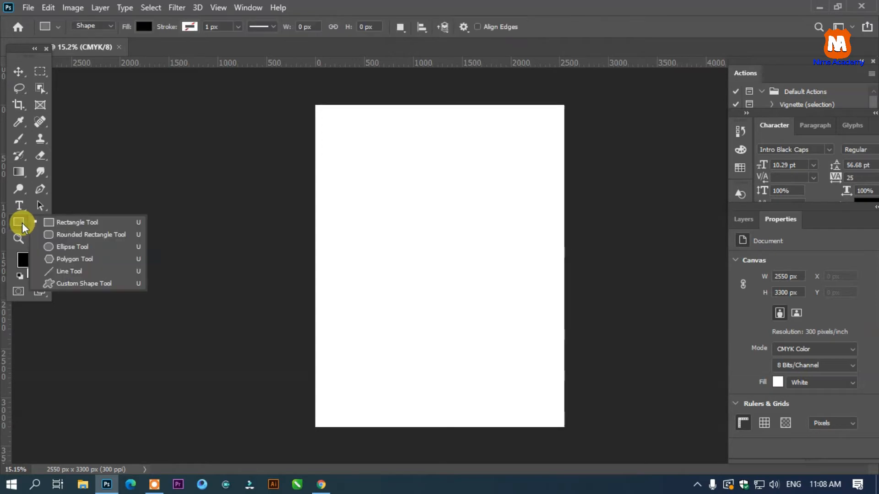
left_click(77, 228)
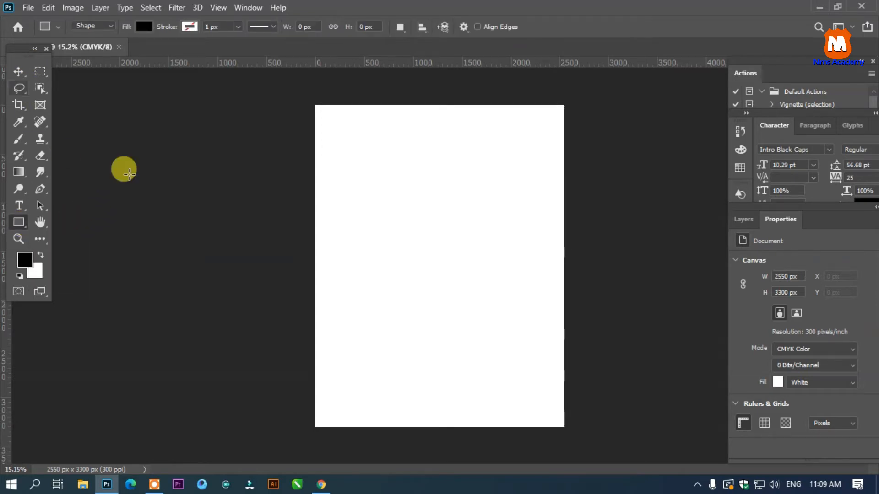
left_click_drag(251, 371, 613, 433)
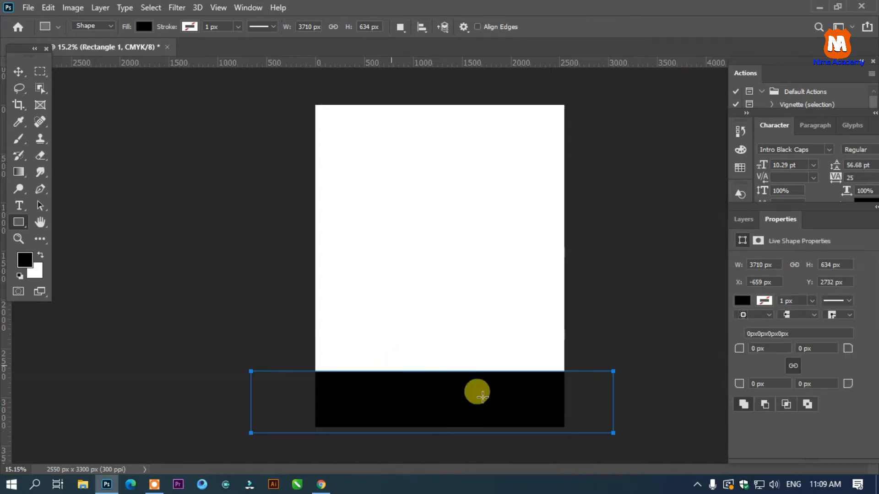
- Fill the rectangle with dark green 013b22
left_click(144, 26)
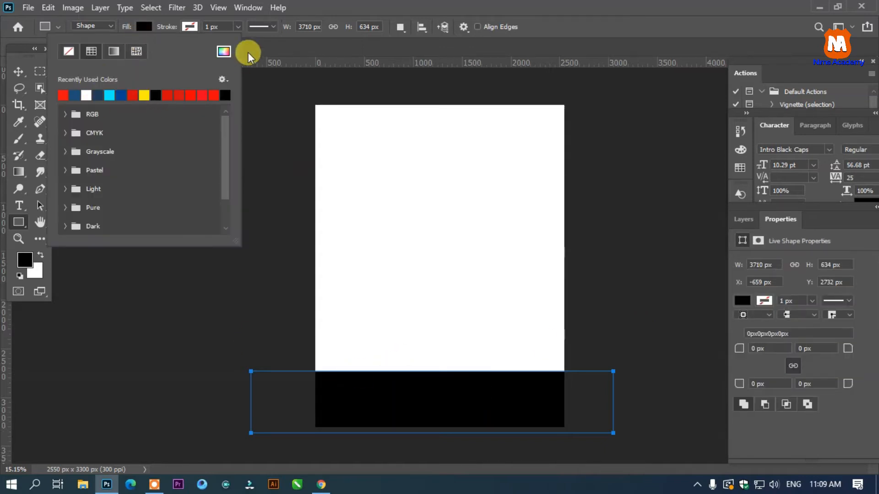
left_click(224, 53)
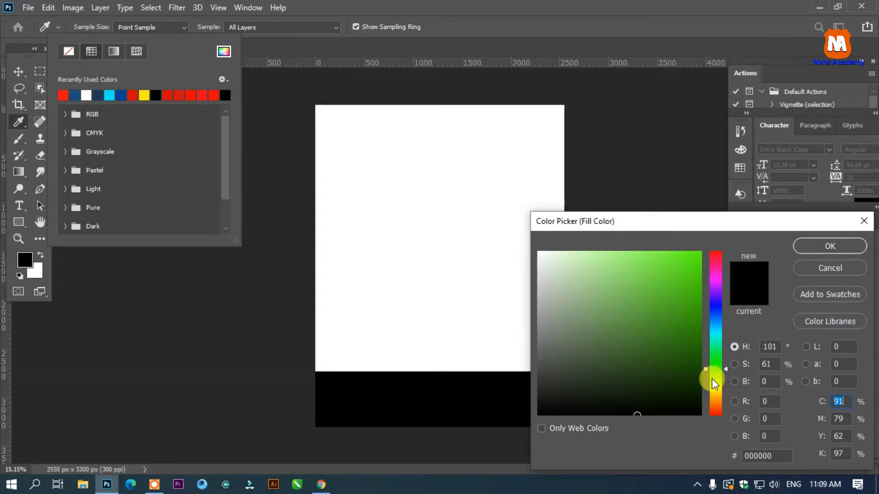
left_click_drag(718, 370, 718, 360)
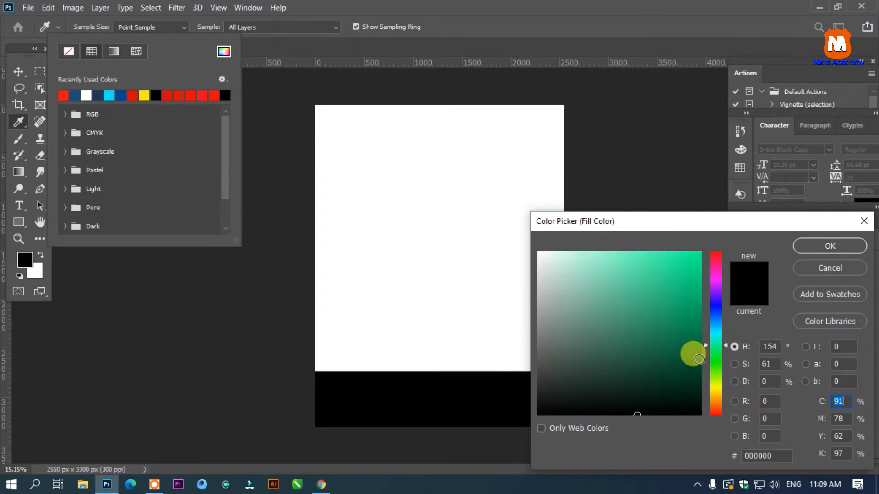
left_click(699, 376)
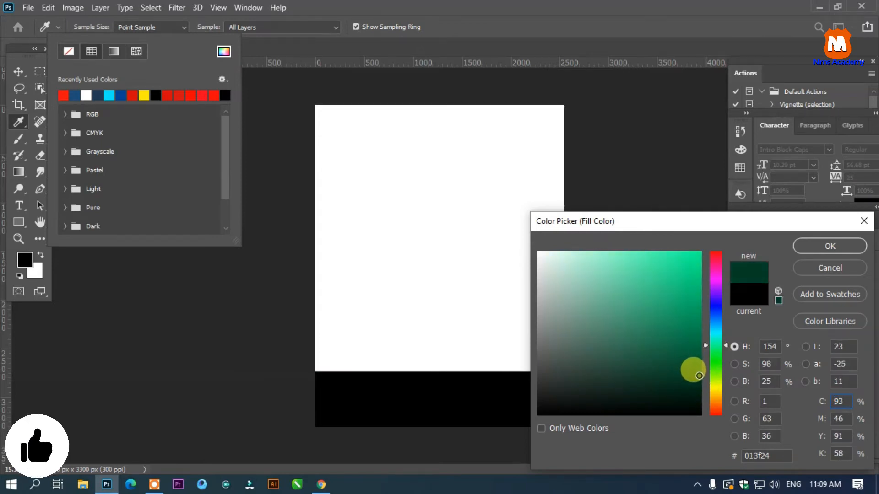
left_click_drag(699, 378, 698, 378)
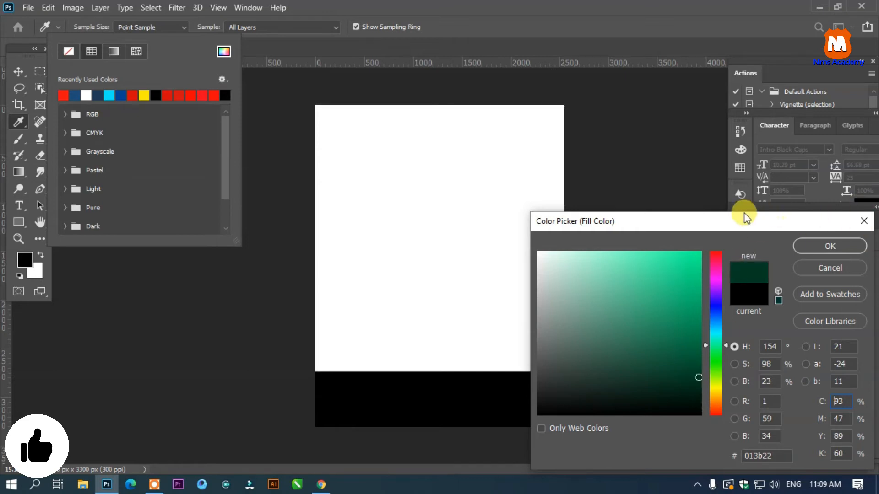
left_click_drag(745, 219, 727, 206)
left_click(797, 235)
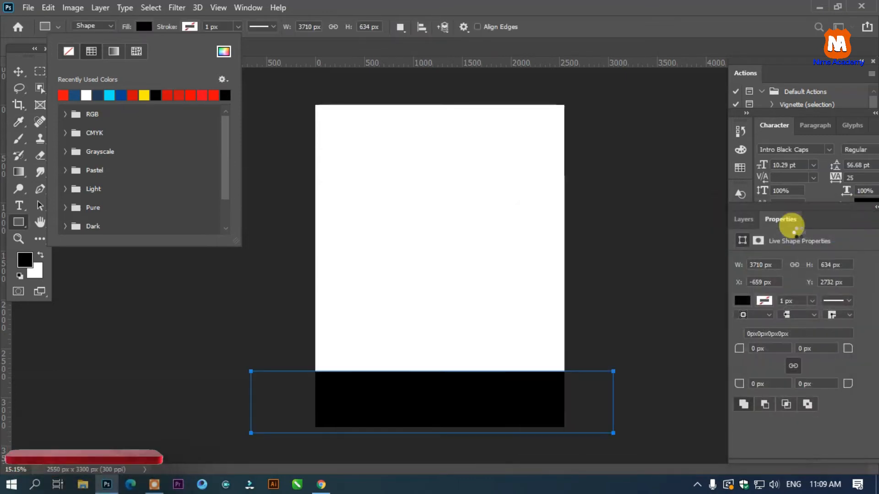
- Lower the top edge of the green rectangle to make it a footer band about 410 px high
left_click(19, 71)
left_click(685, 249)
left_click(486, 382)
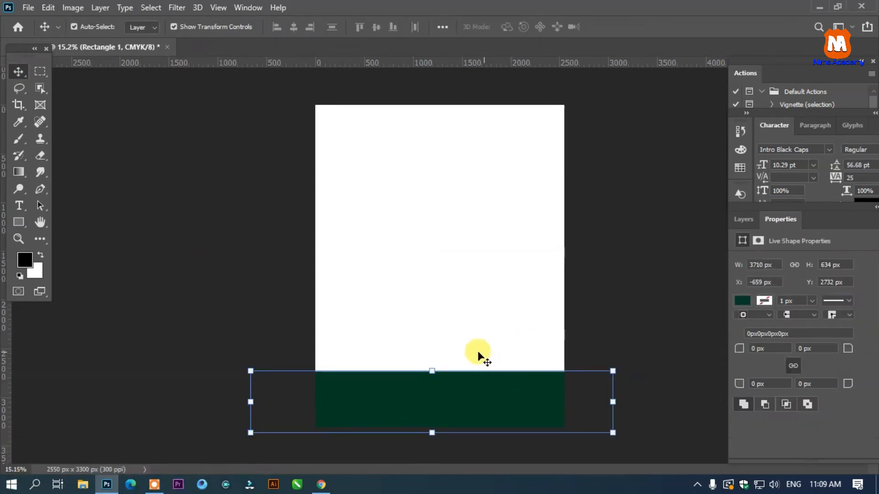
left_click_drag(434, 371, 432, 392)
left_click(625, 302)
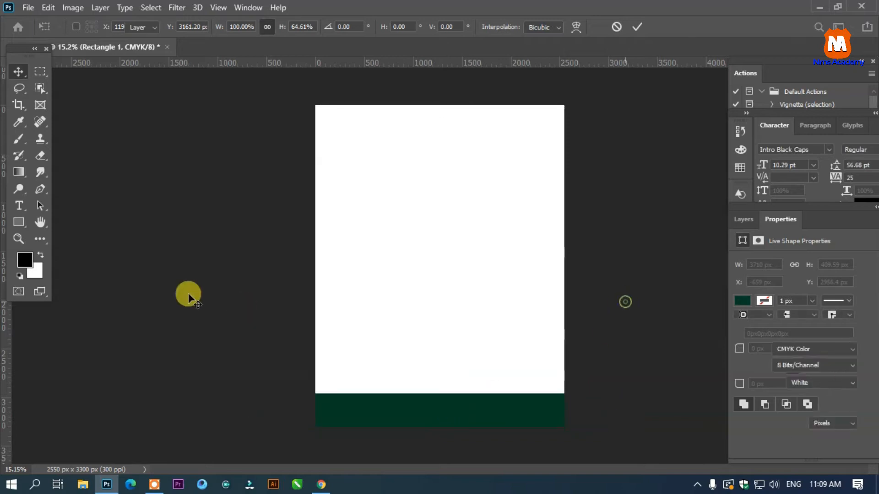
- Draw a circle about 468 px in diameter overlapping the footer band near the page's left edge
left_click(18, 223)
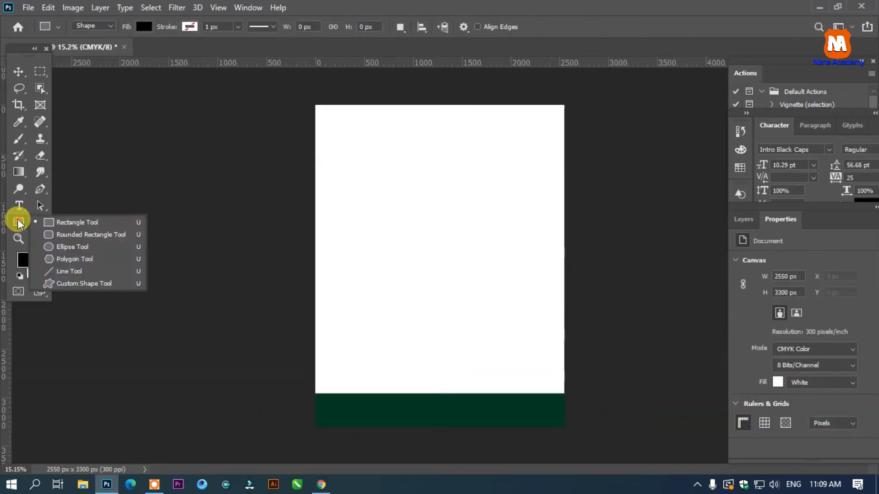
left_click(85, 244)
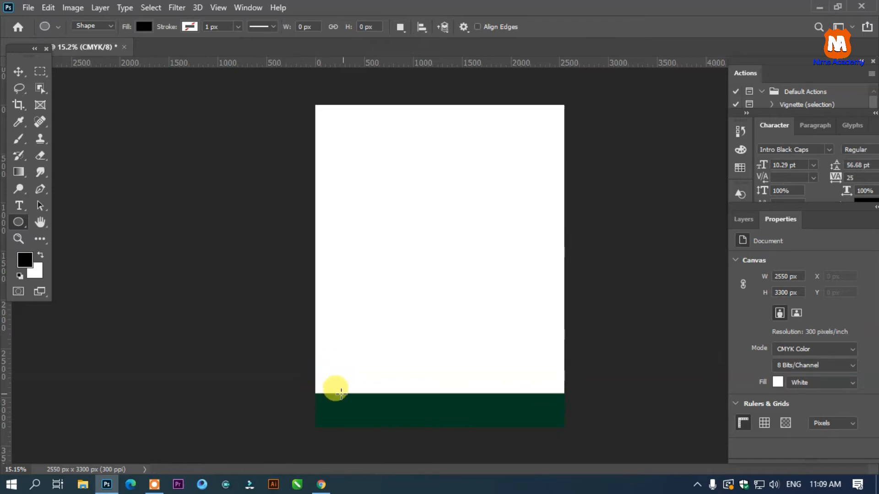
left_click_drag(319, 376, 365, 422)
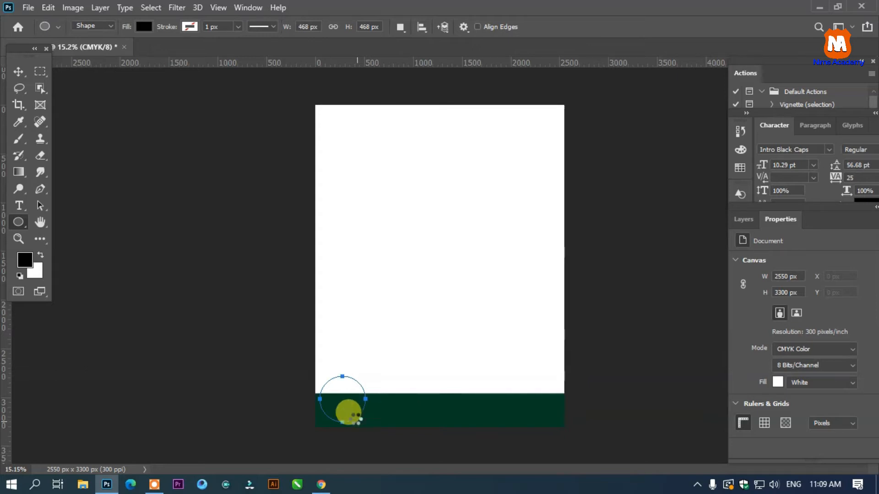
left_click(17, 71)
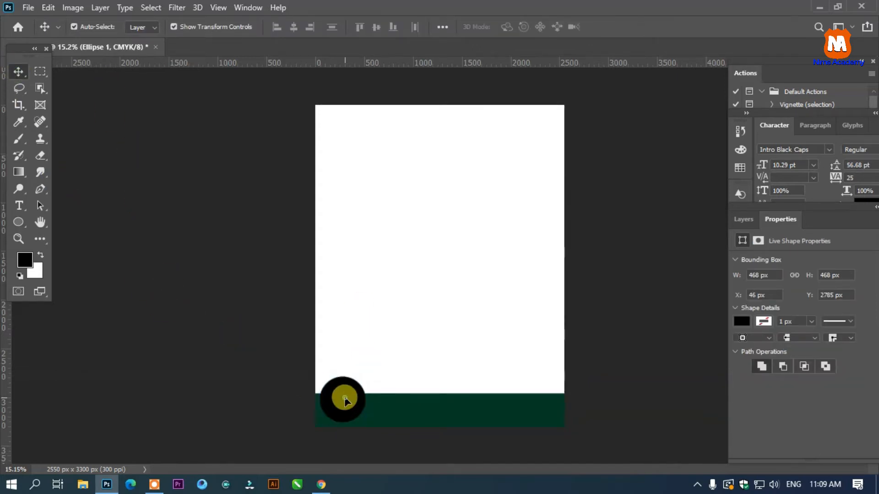
- Fill the circle with the same dark green as the footer band
left_click(741, 321)
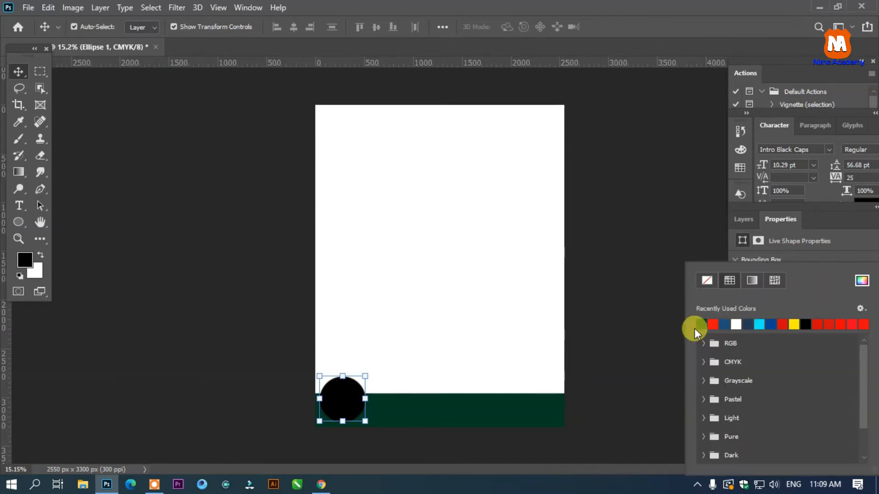
left_click(708, 323)
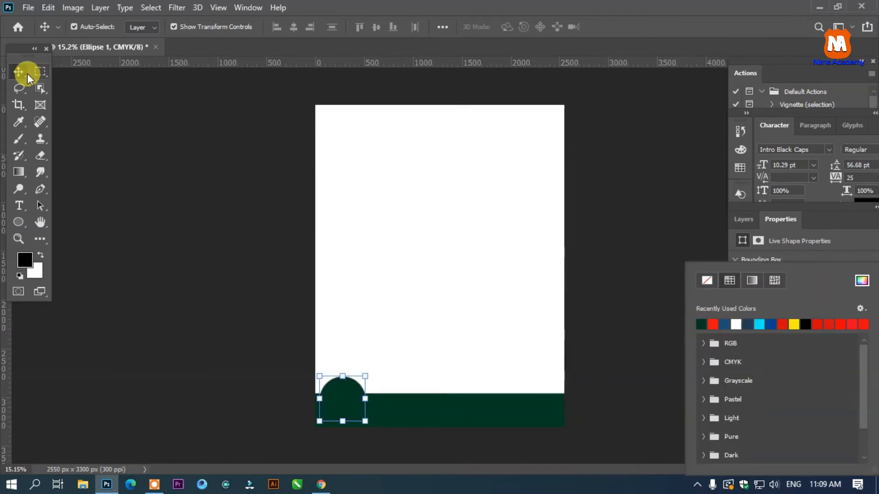
left_click(20, 72)
- Place five copies of the circle along both ends of the footer band and shift the original to the page's left edge
left_click(350, 396)
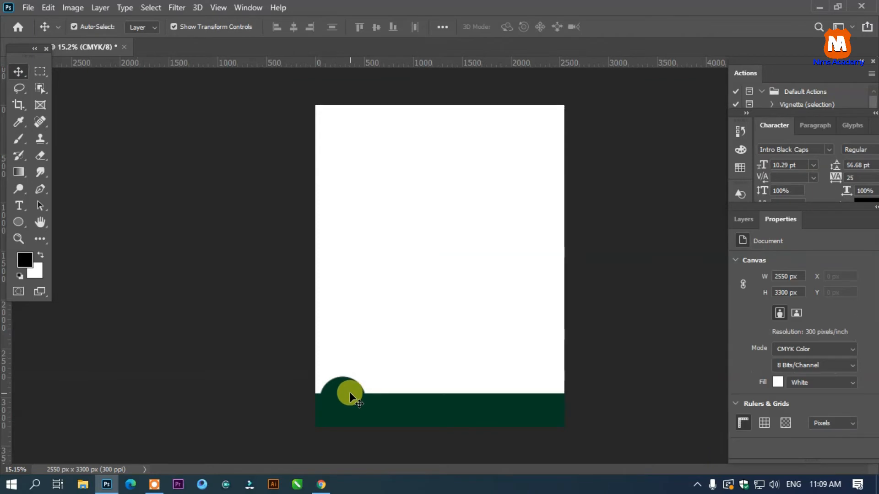
left_click_drag(353, 396, 504, 411)
left_click(613, 365)
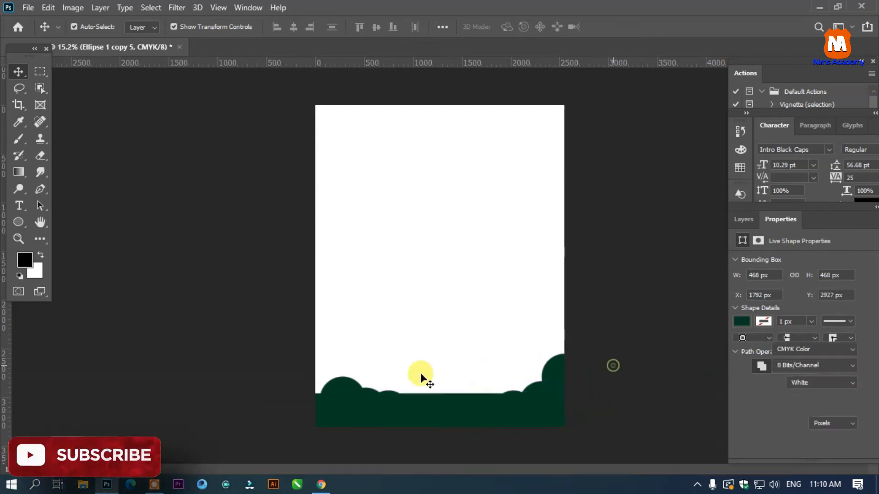
left_click_drag(350, 386, 341, 392)
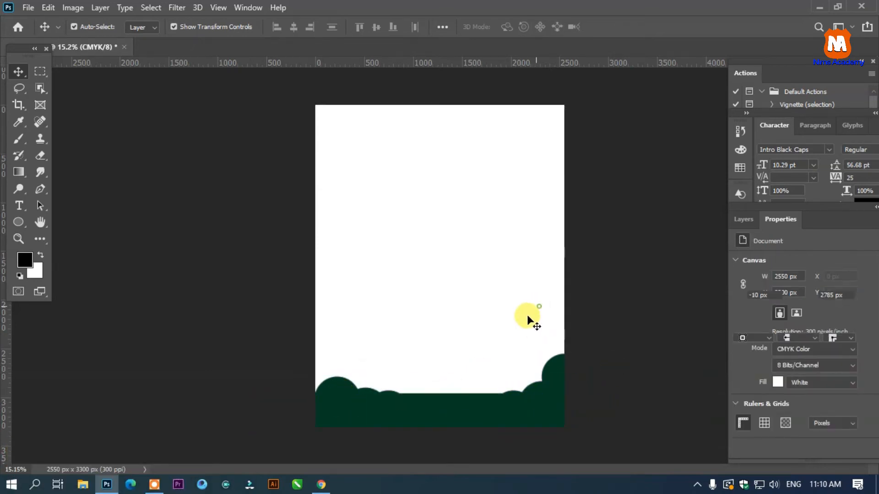
- Duplicate the footer rectangle to the top of the page and resize the copy to 2550 px wide and about 522 px high
left_click(460, 407)
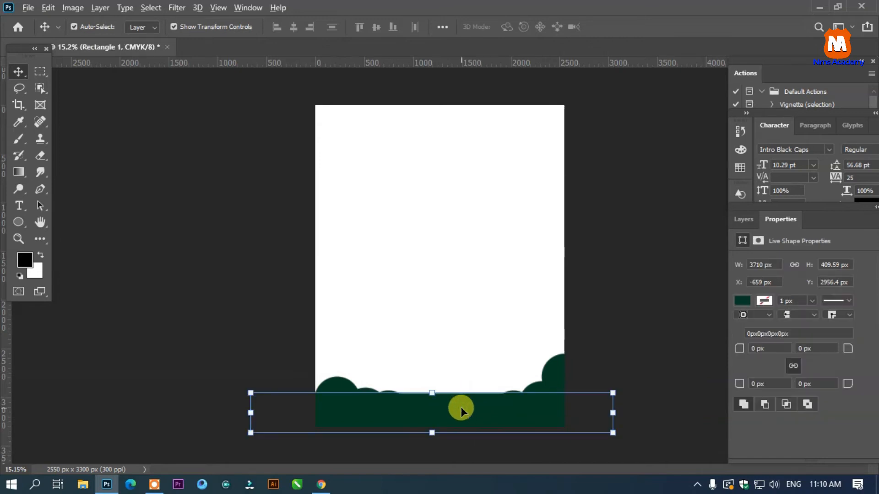
left_click_drag(474, 283, 492, 120)
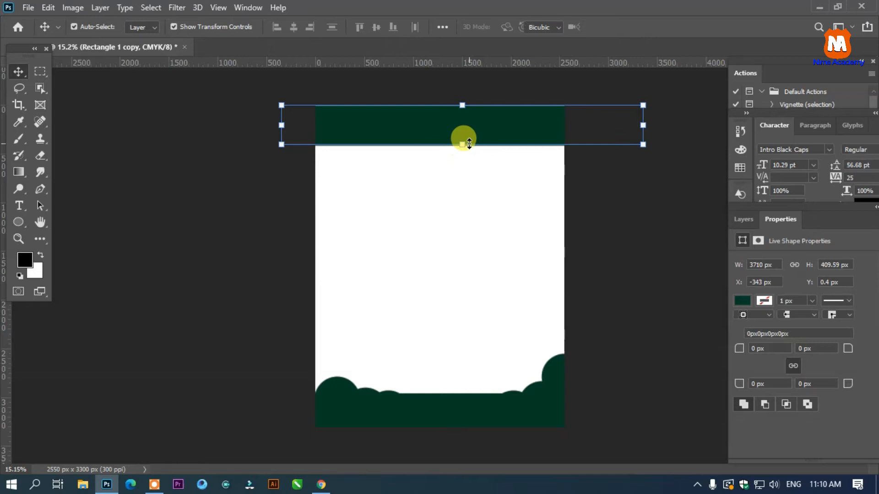
left_click_drag(469, 145, 467, 155)
left_click_drag(232, 130, 321, 144)
left_click_drag(699, 135, 571, 136)
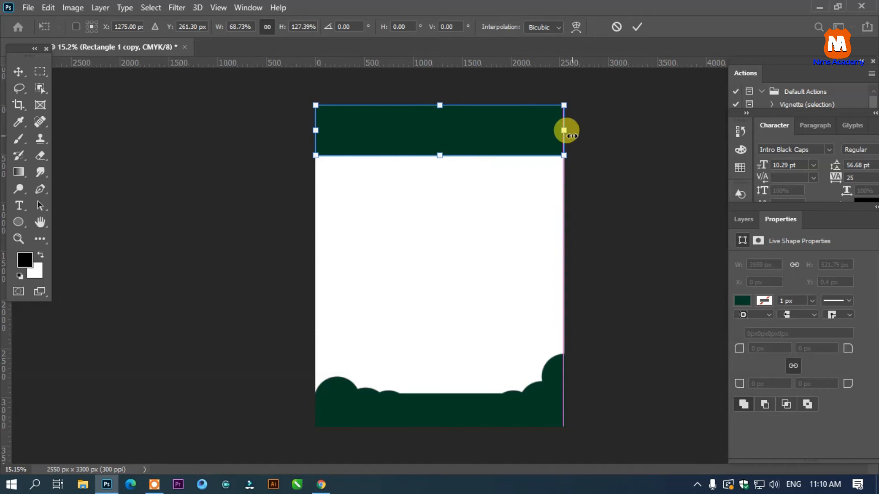
- Apply the resize of the header rectangle and deselect it
left_click(614, 169)
scroll(488, 171, "up", 2)
scroll(488, 171, "down", 2)
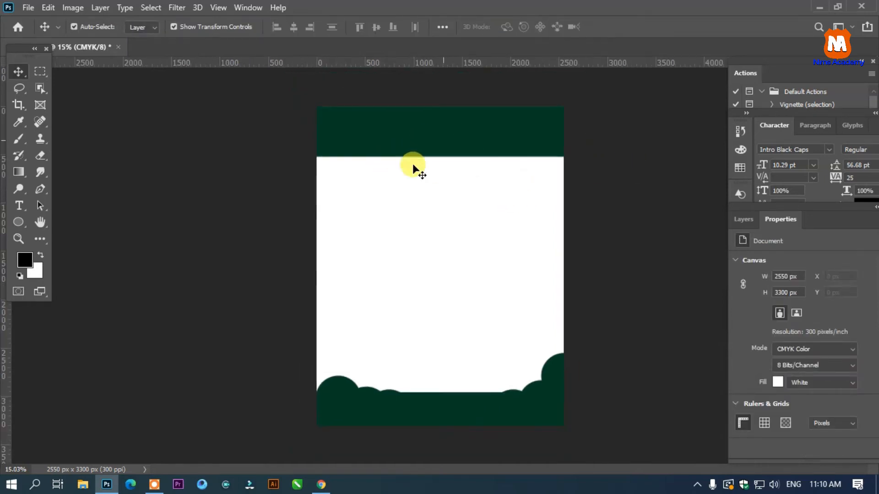
- Try a NIMS ACADEMY title in Intro Black Caps at 56.29 pt on the header band
left_click(19, 206)
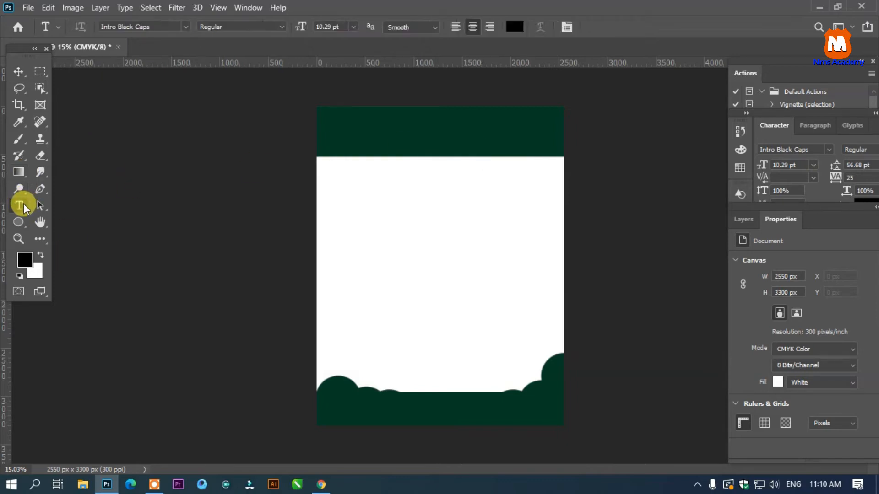
left_click(382, 211)
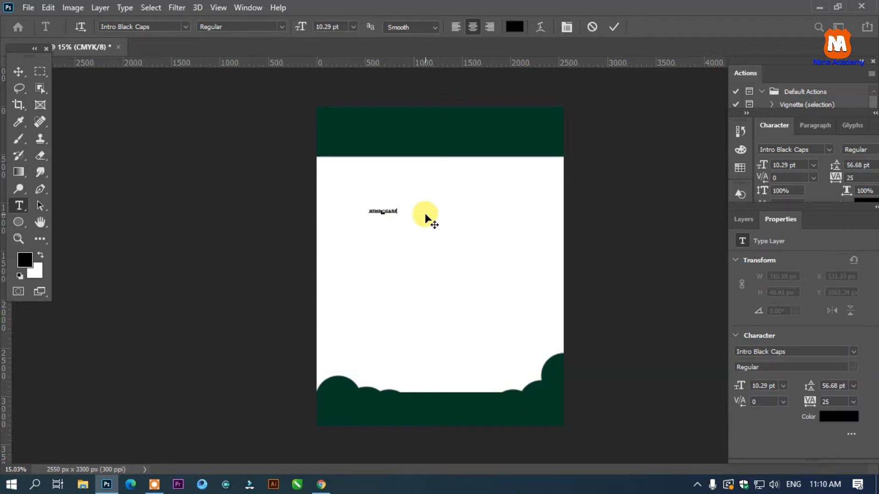
key("ctrl+a")
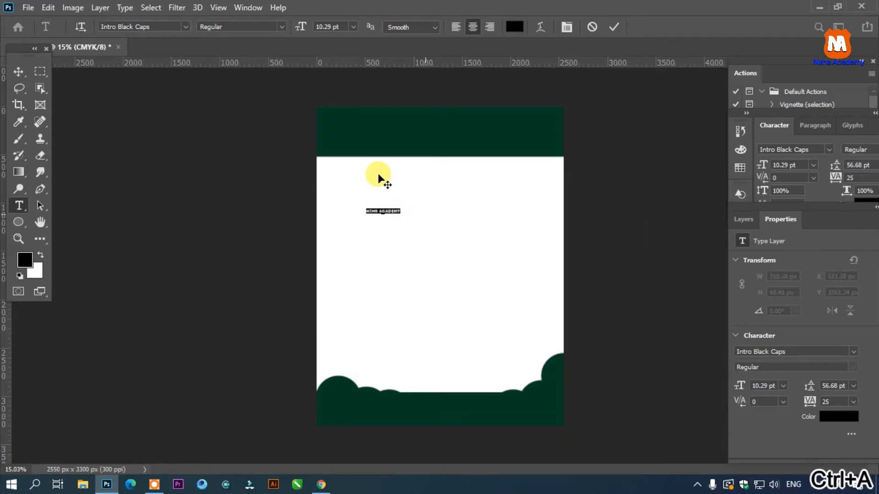
left_click_drag(306, 28, 361, 131)
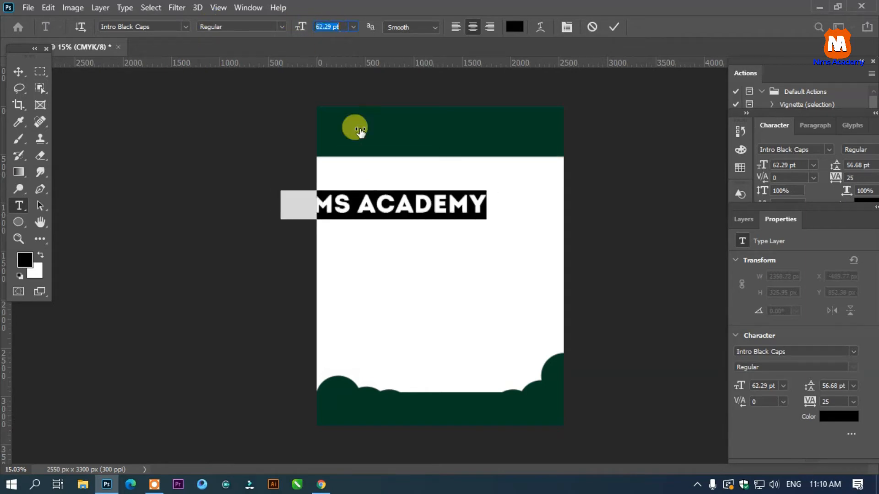
left_click_drag(397, 253, 458, 183)
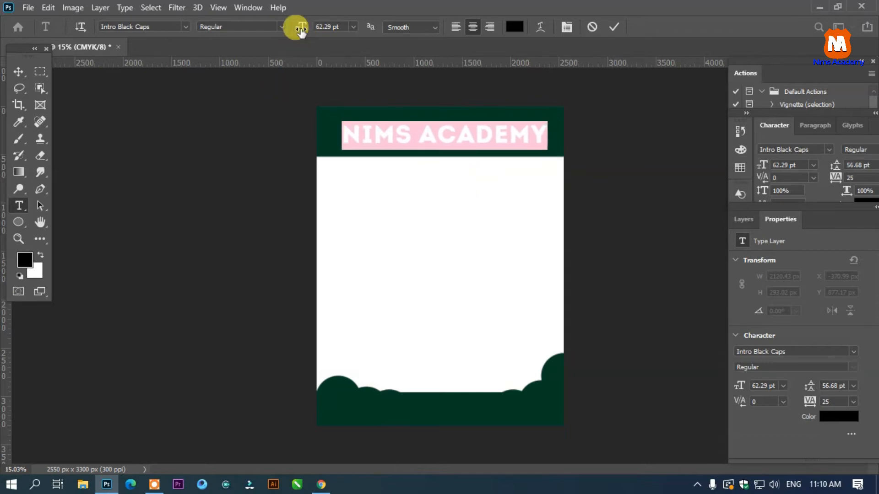
left_click_drag(298, 30, 295, 30)
left_click(324, 28)
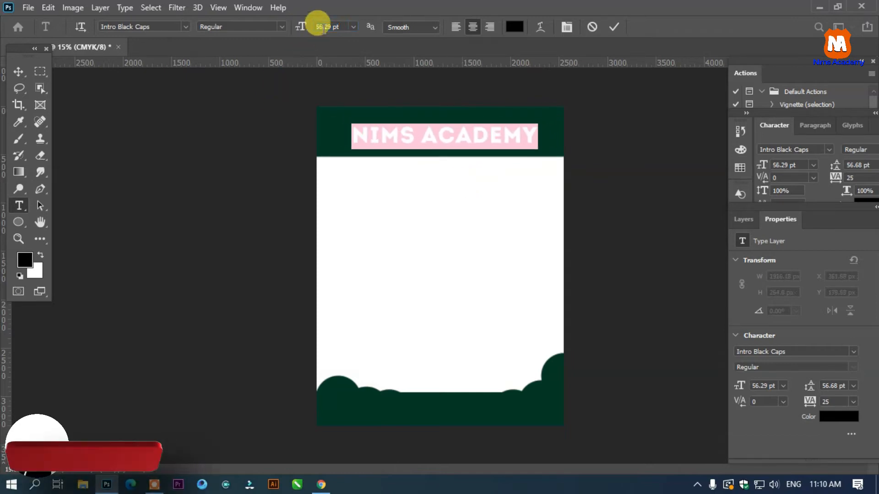
key("Down")
type("50")
key("Return")
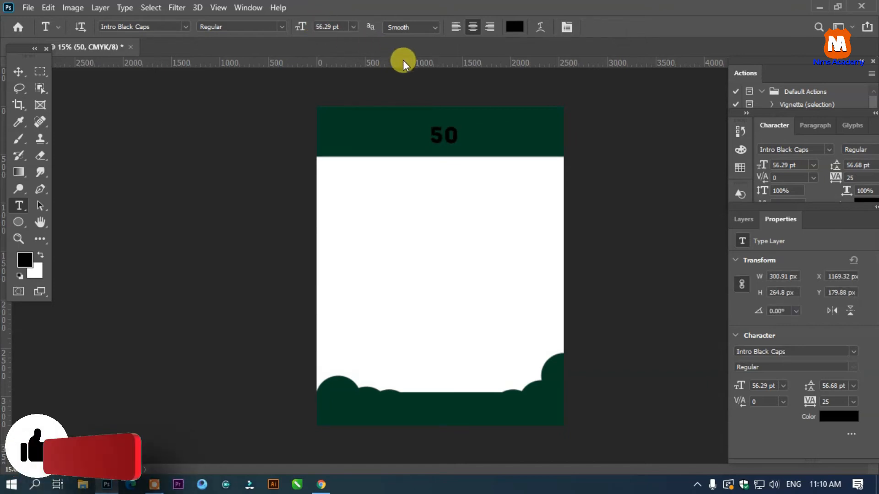
key("ctrl+z")
key("ctrl+z")
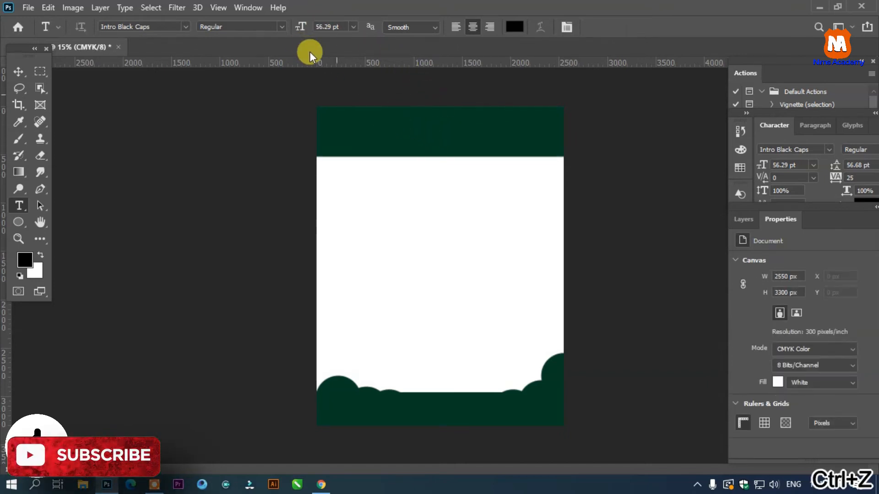
- Add the title text NIMS ACADEMY and position it on the dark green header band
left_click(377, 193)
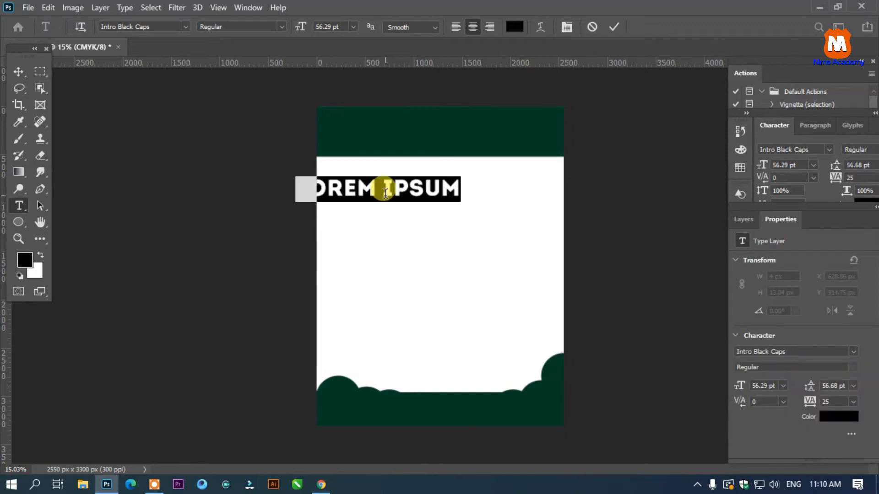
type("NIMS AC")
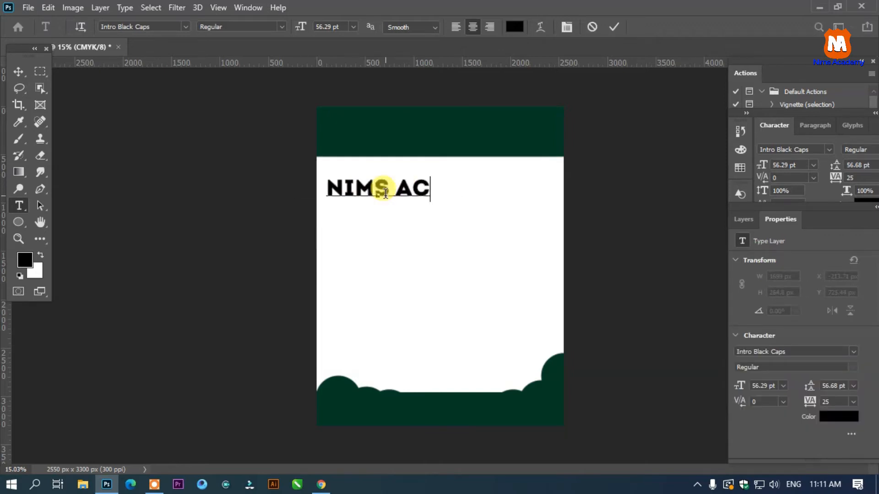
type("ADEMY")
left_click_drag(467, 211, 455, 177)
- Color the title text white (ffffff) and shift it to the horizontal middle of the header band
key("ctrl+a")
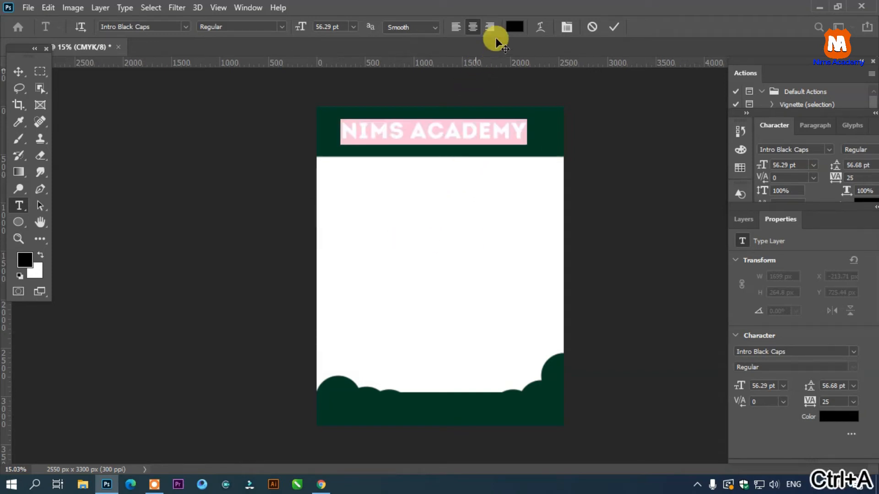
left_click(515, 27)
left_click(391, 177)
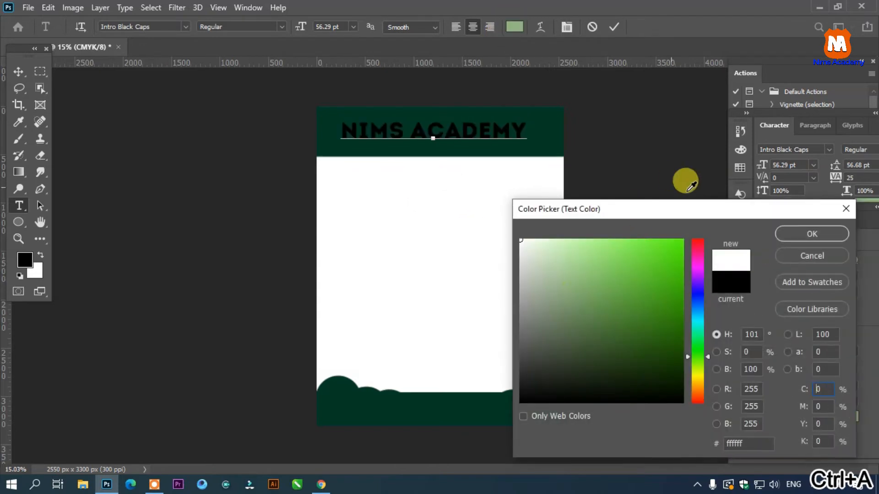
left_click(810, 233)
left_click(19, 72)
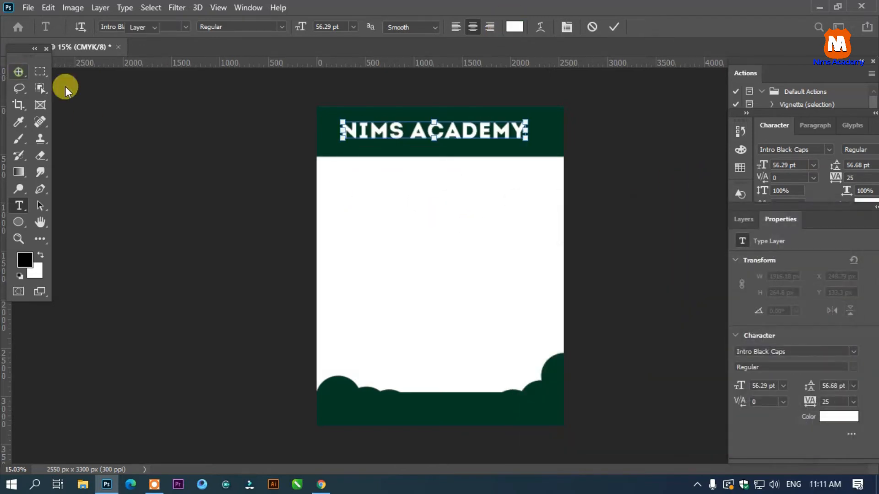
left_click_drag(449, 133, 460, 133)
- Set the title's font size to 50 pt and deselect it
key("t")
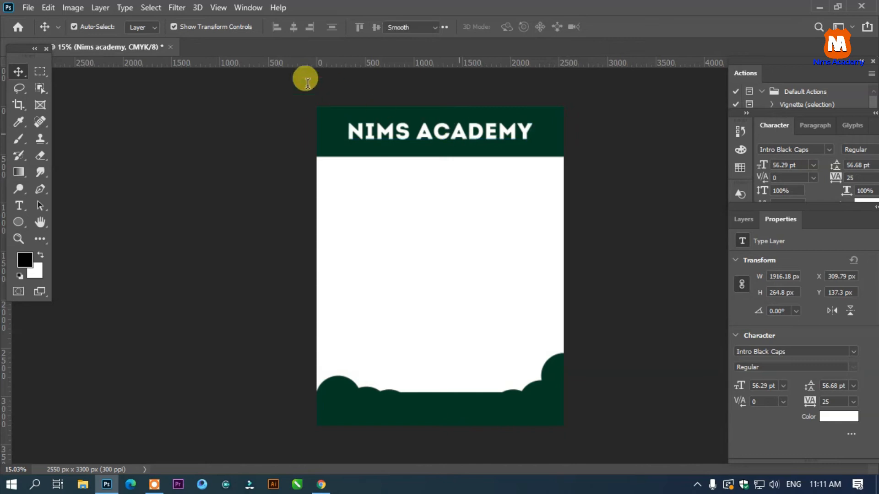
left_click(340, 26)
type("50 pt")
key("Return")
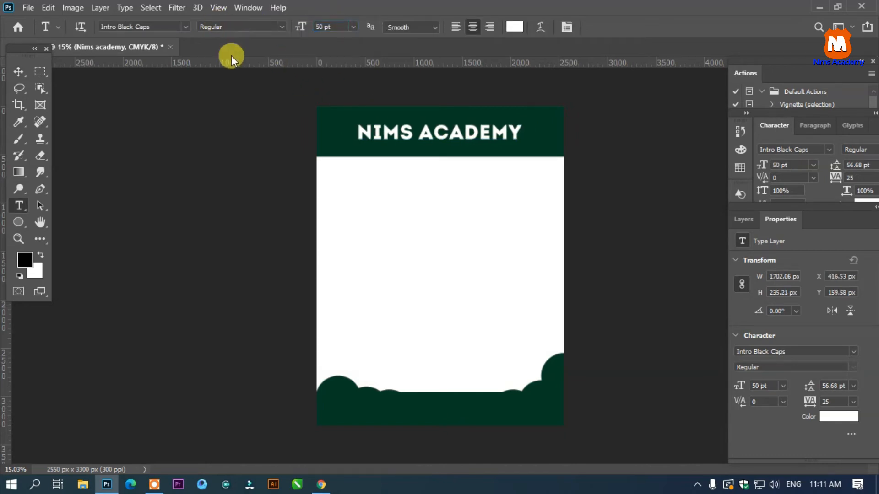
left_click(15, 74)
left_click(568, 94)
- Duplicate the title directly beneath itself and replace the copy's text with YOUR ADDRESS
scroll(486, 135, "up", 2)
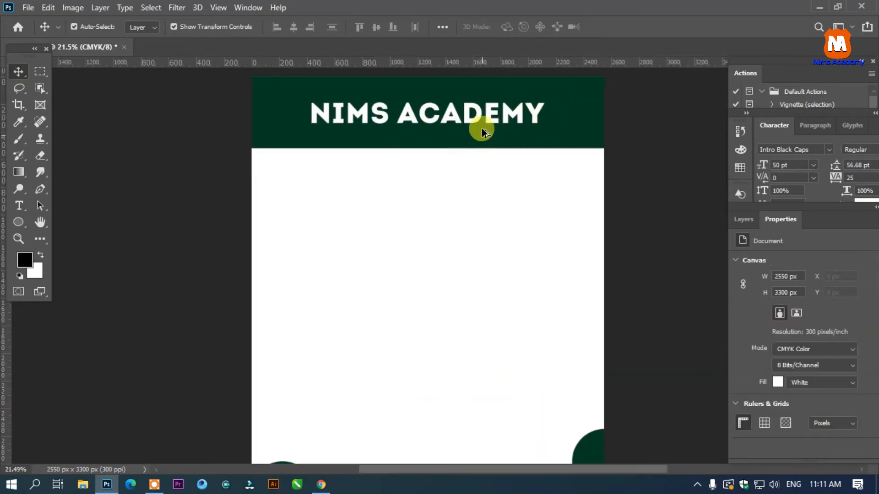
scroll(482, 128, "up", 1)
left_click_drag(477, 114, 484, 149)
key("t")
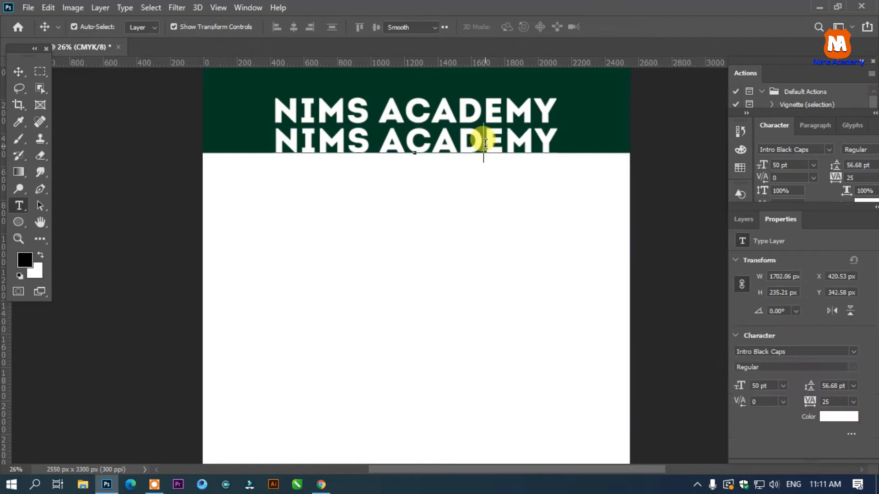
left_click(485, 149)
key("ctrl+a")
type("YOUT")
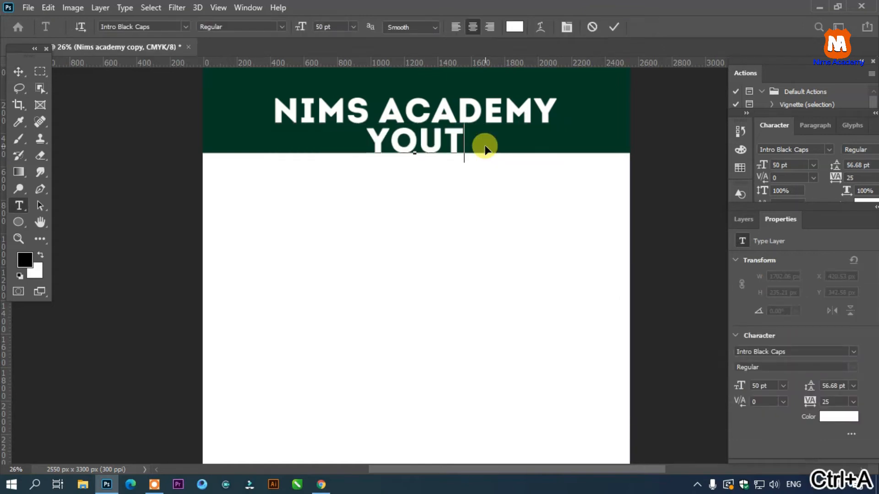
key("BackSpace")
type("R AD")
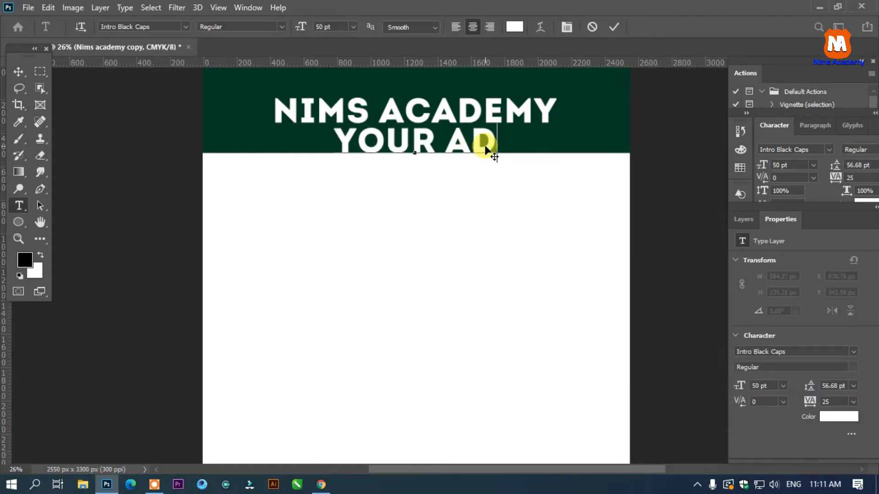
type("DRESS")
- Reduce the YOUR ADDRESS line to 15 pt and center it just under the title in the header band
key("ctrl+a")
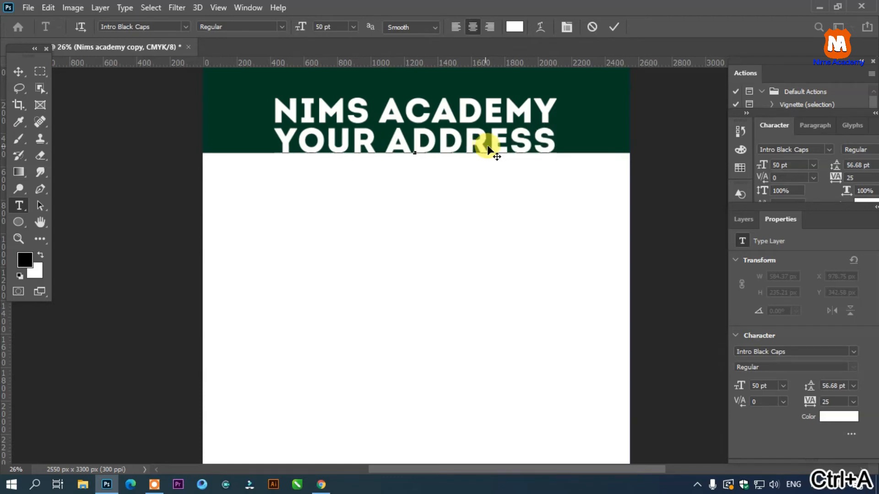
left_click_drag(302, 27, 269, 28)
left_click_drag(434, 201, 431, 184)
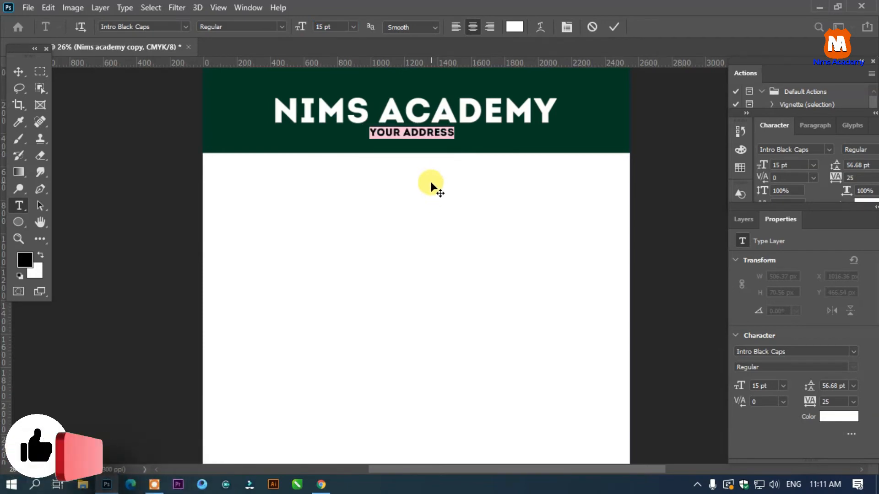
left_click(18, 71)
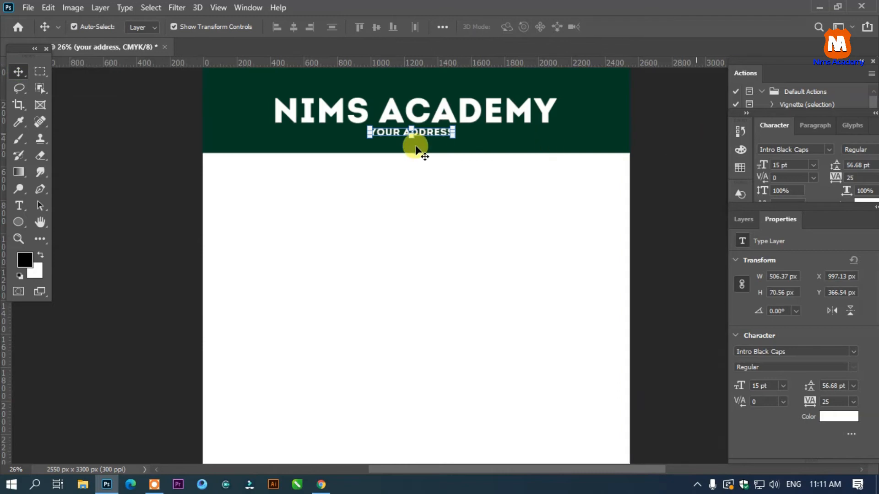
key("t")
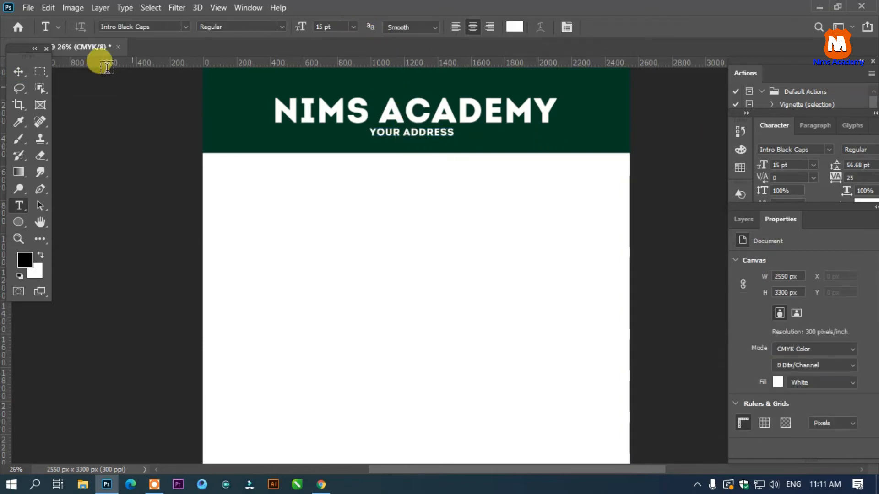
left_click(19, 71)
- Duplicate the YOUR ADDRESS line onto the white area below the header's right end and color the copy the header's dark green (043b23)
scroll(591, 208, "up", 2)
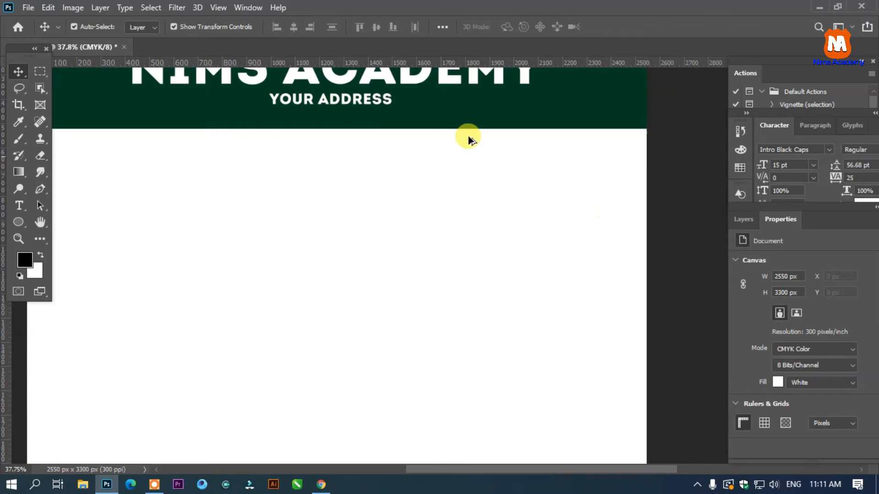
left_click_drag(370, 103, 585, 151)
key("t")
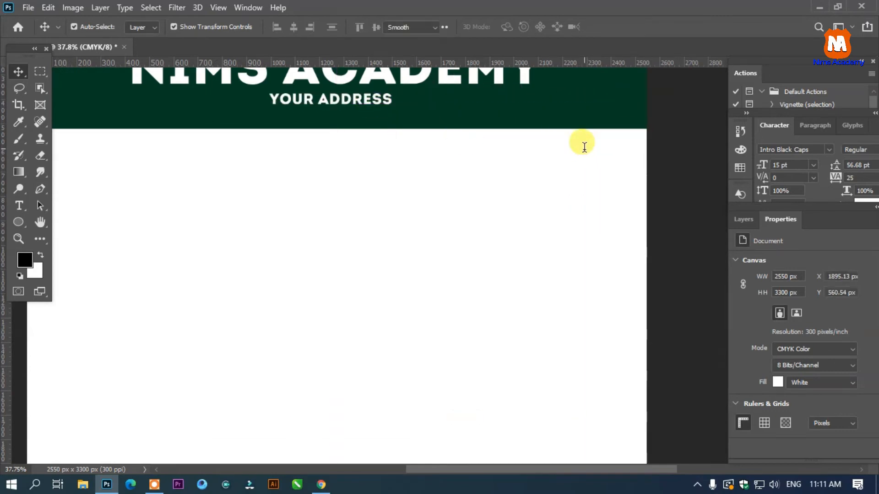
left_click(512, 27)
left_click(480, 90)
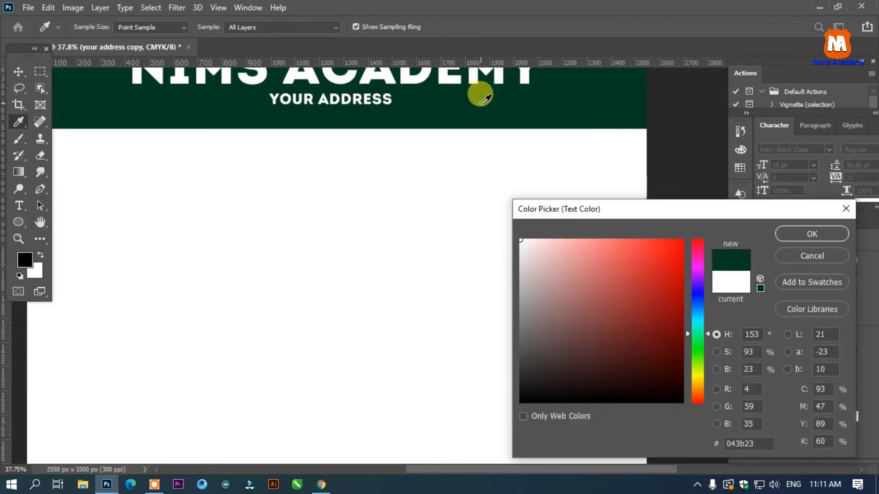
left_click(800, 232)
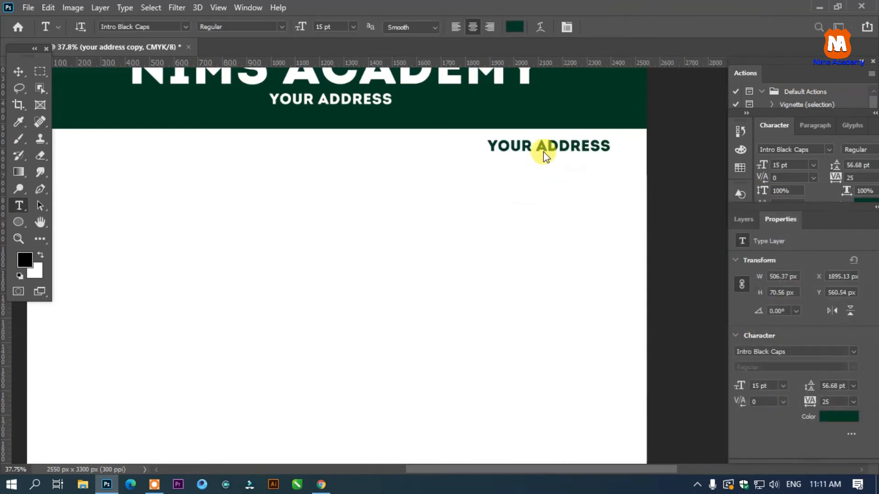
- Replace the green copy's text with DATE: and shift it slightly down and left below the header
left_click(539, 146)
key("ctrl+a")
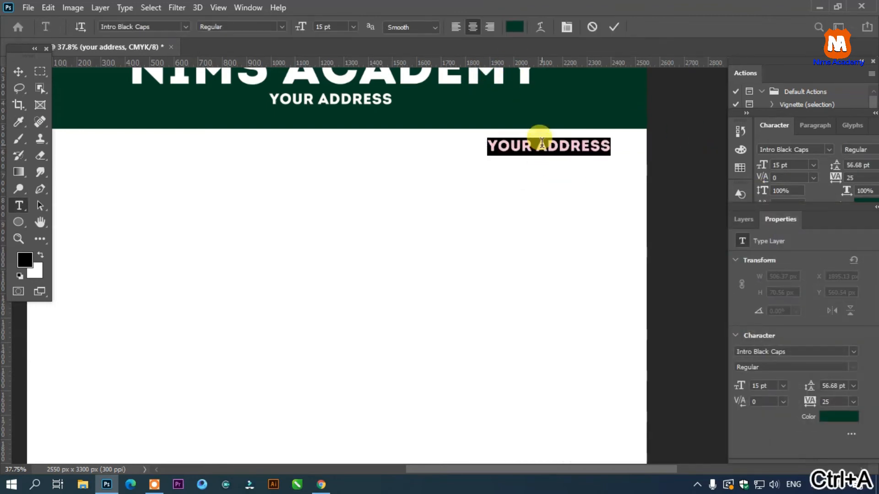
type("DATE")
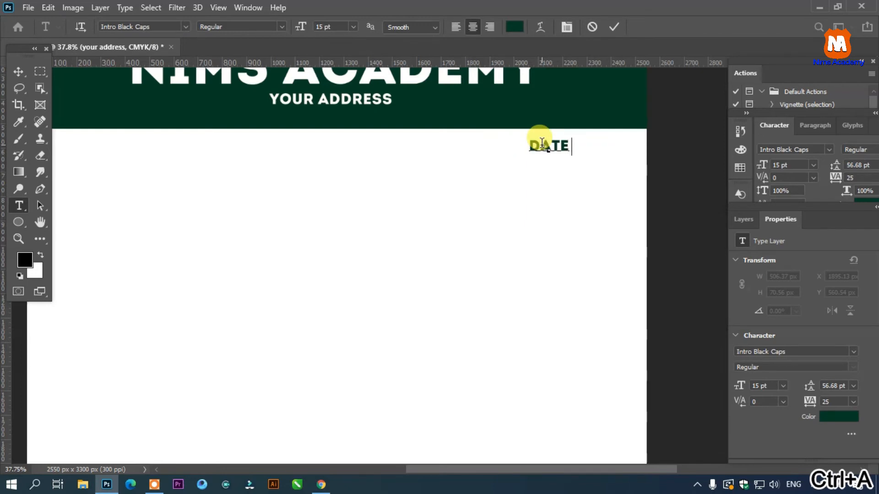
type(":")
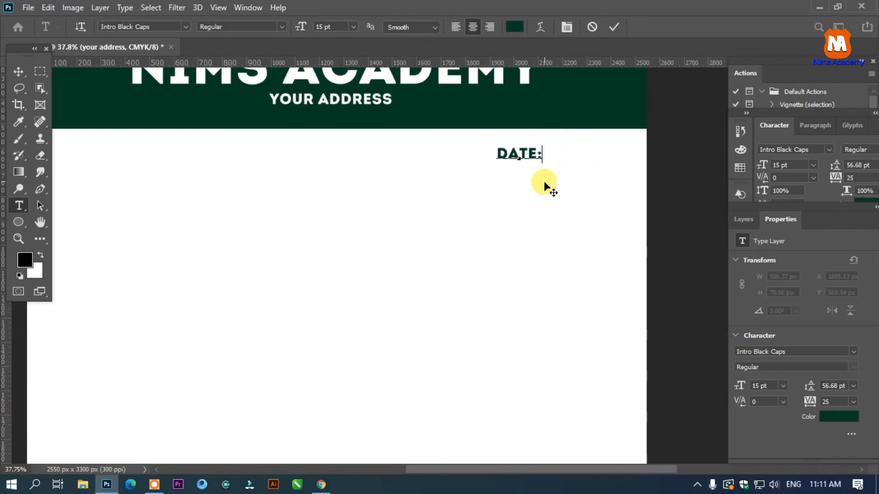
scroll(543, 182, "down", 2)
scroll(542, 178, "down", 1)
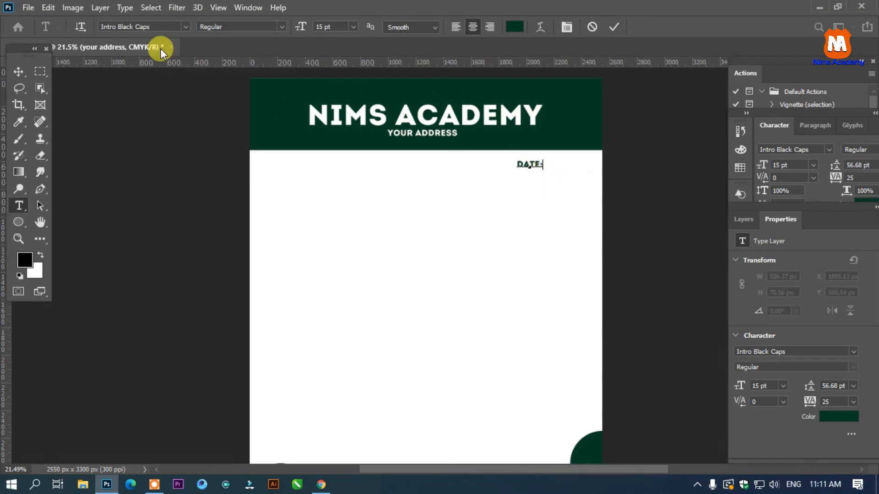
left_click(16, 75)
- Finish the DATE: text and duplicate it onto the same line near the page's left edge below the header
left_click(534, 164)
scroll(535, 162, "up", 1)
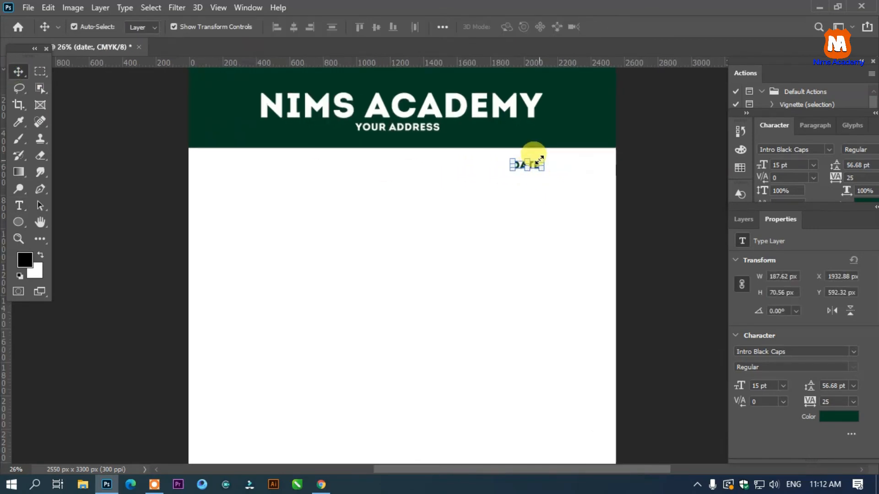
left_click_drag(534, 166, 242, 173)
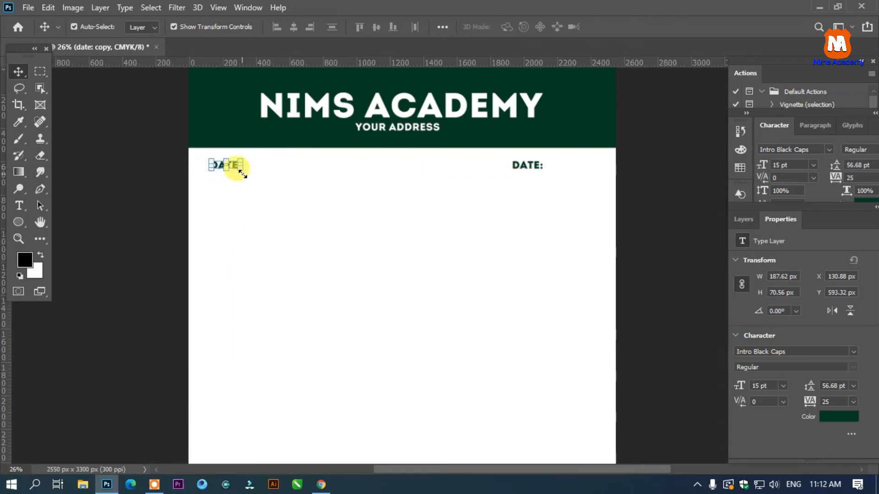
key("t")
left_click(244, 176)
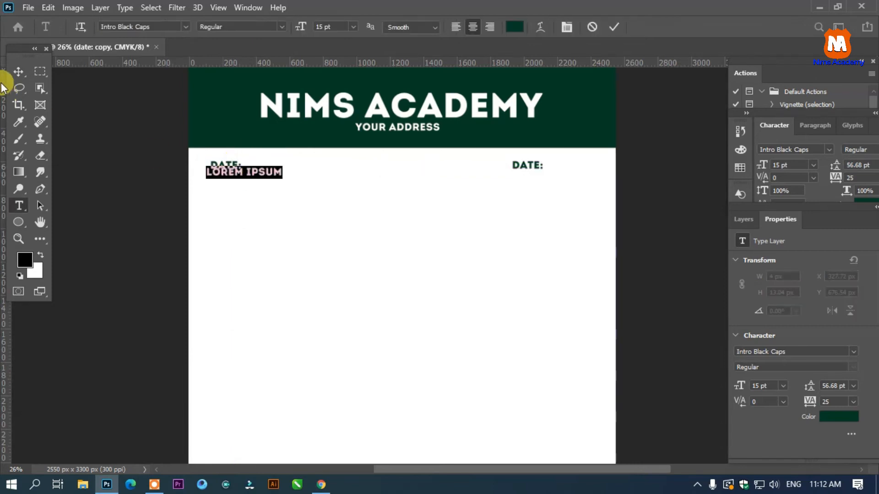
left_click(13, 67)
key("ctrl+z")
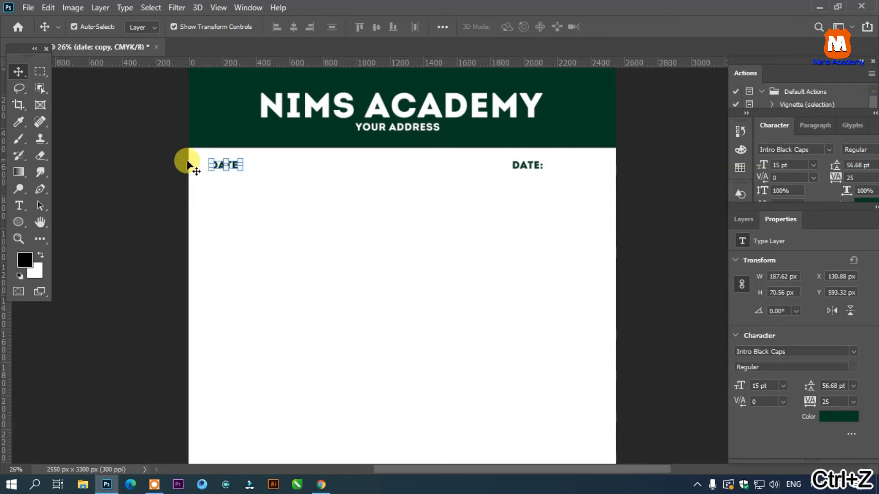
- Replace the text of the left DATE: copy with SN:
key("t")
left_click(214, 165)
key("ctrl+a")
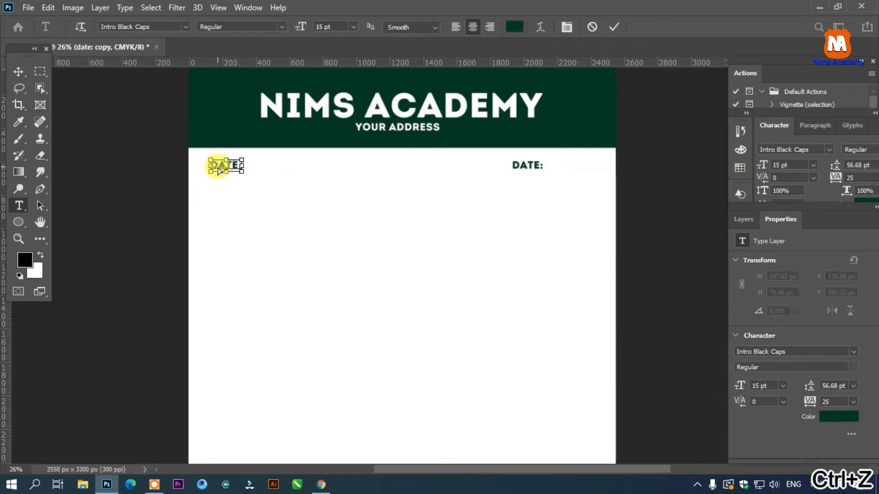
type("r")
type("N:")
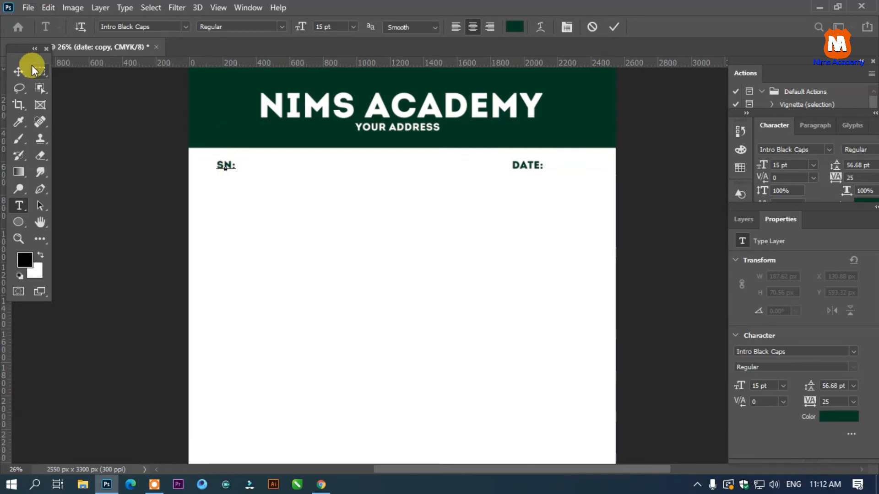
- Commit the SN: label and duplicate it directly beneath itself
scroll(209, 163, "up", 5)
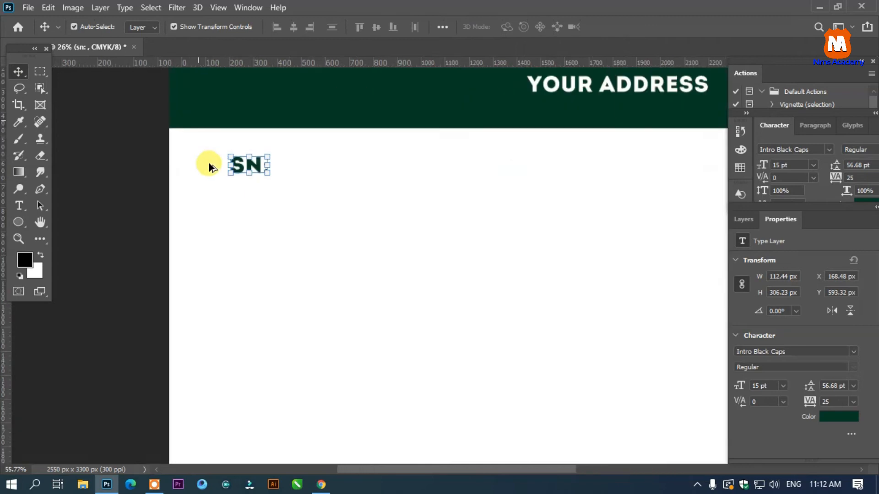
left_click(344, 182)
left_click(253, 166)
left_click_drag(253, 170, 255, 201)
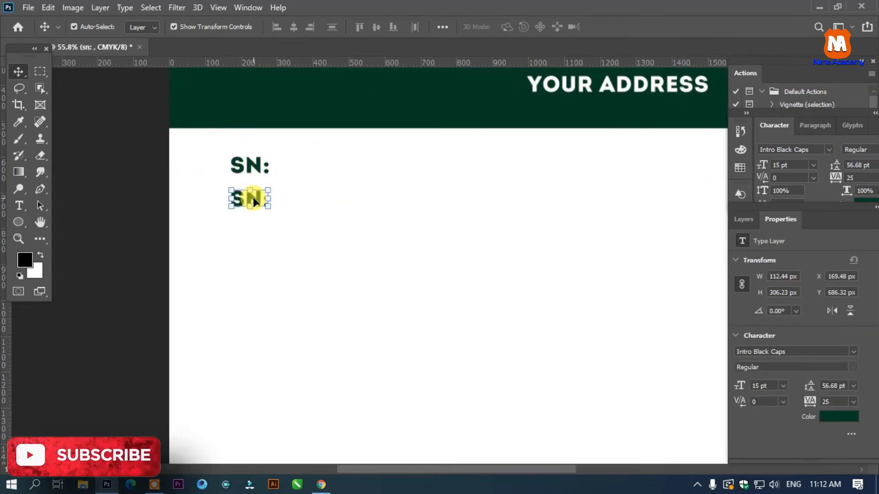
- Replace the lower copy's text with REF. NO: and line up its left edge with the SN: label above
double_click(254, 202)
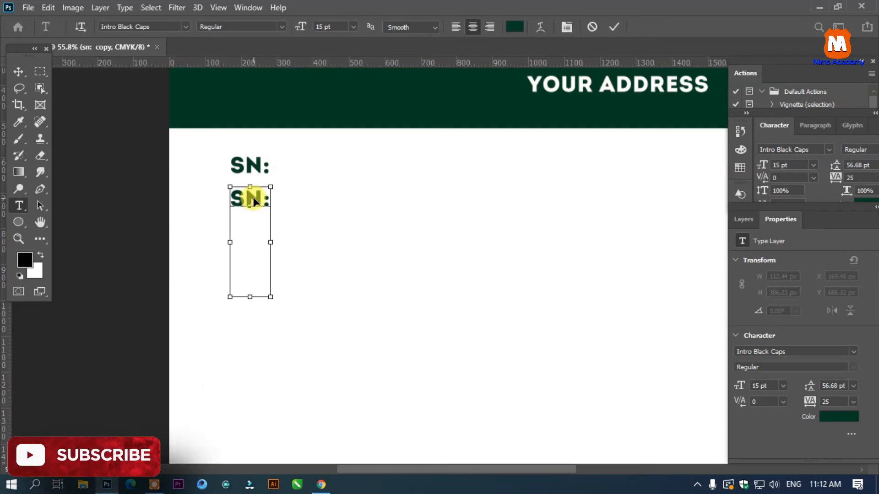
key("ctrl+a")
type("REF")
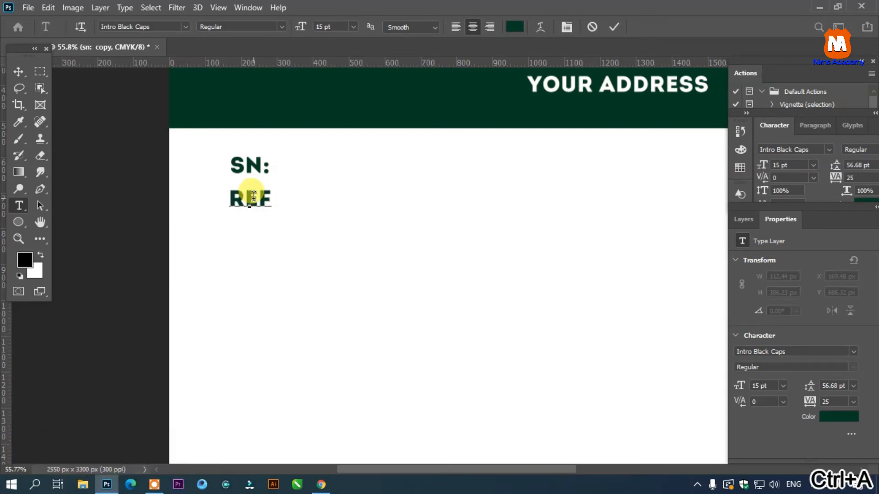
type(". NO:")
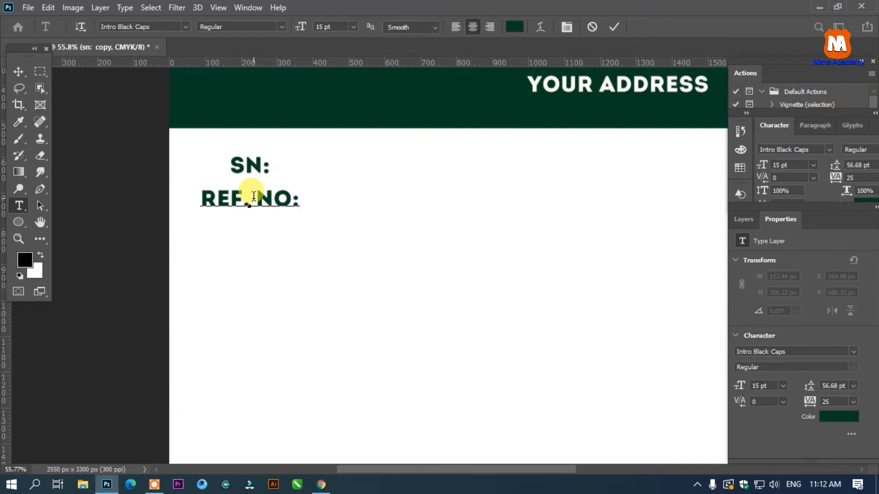
left_click(18, 71)
left_click_drag(279, 201, 305, 202)
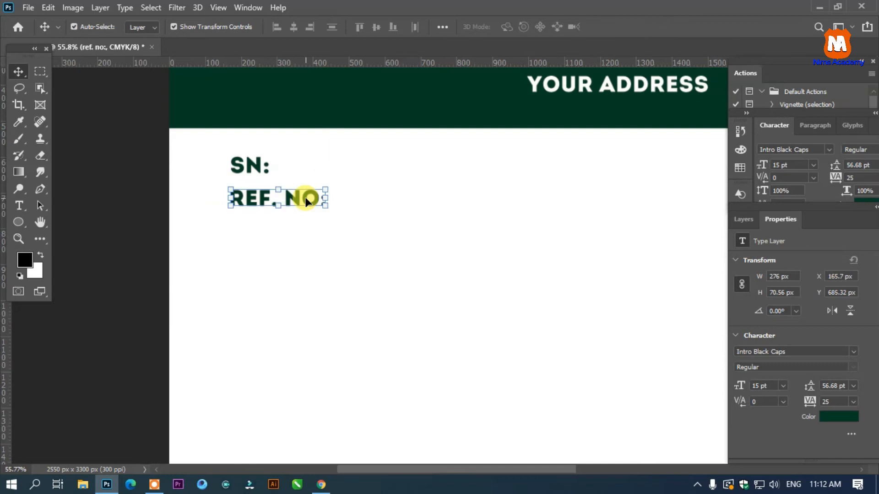
- Nudge the NIMS ACADEMY title slightly up in the header band
scroll(306, 201, "down", 5)
scroll(643, 183, "down", 2)
scroll(648, 151, "up", 2)
left_click_drag(523, 105, 523, 102)
- Duplicate the footer's rightmost circle onto the header's right end and fill the copy with bright green (0fc875)
left_click(586, 388)
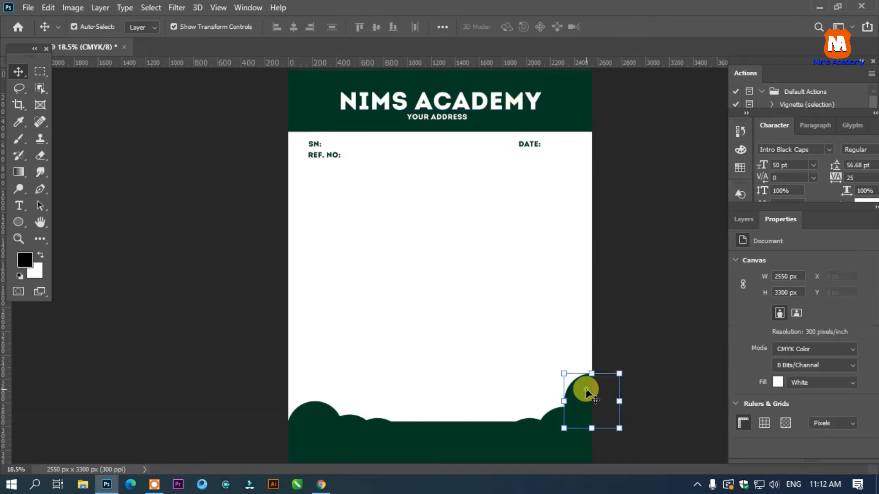
left_click_drag(585, 388, 586, 90)
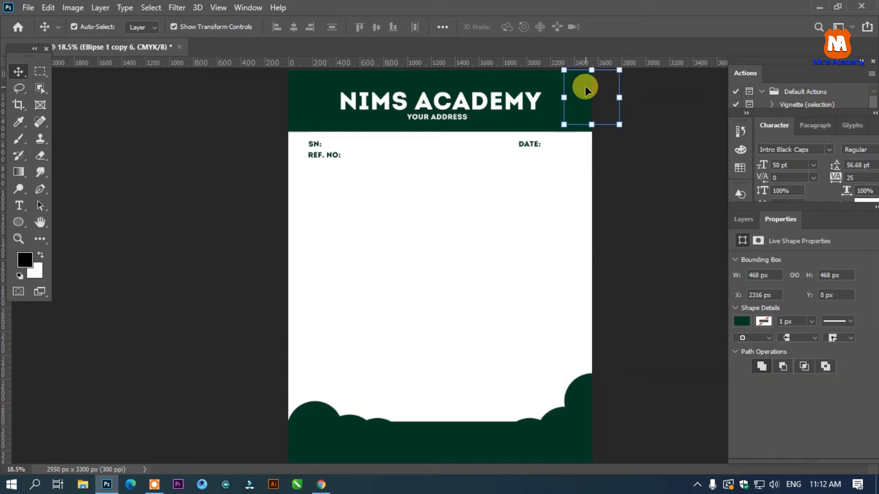
key("u")
left_click(144, 27)
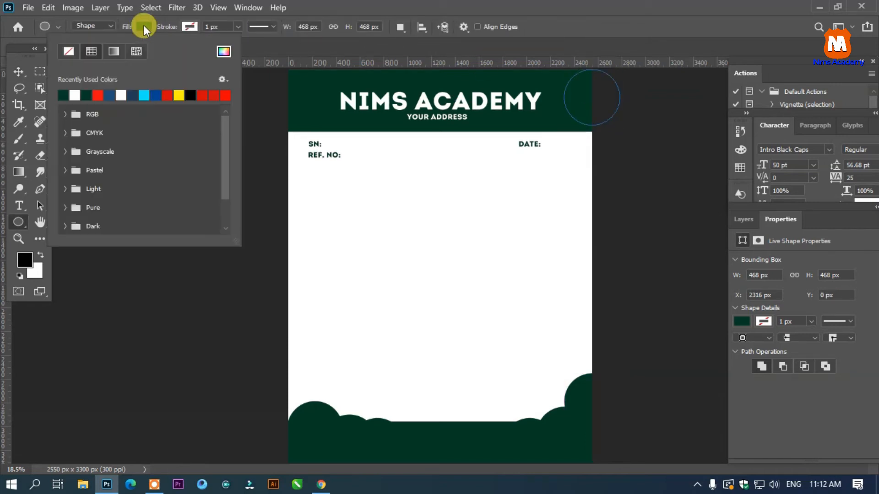
left_click(224, 54)
left_click_drag(665, 269, 671, 274)
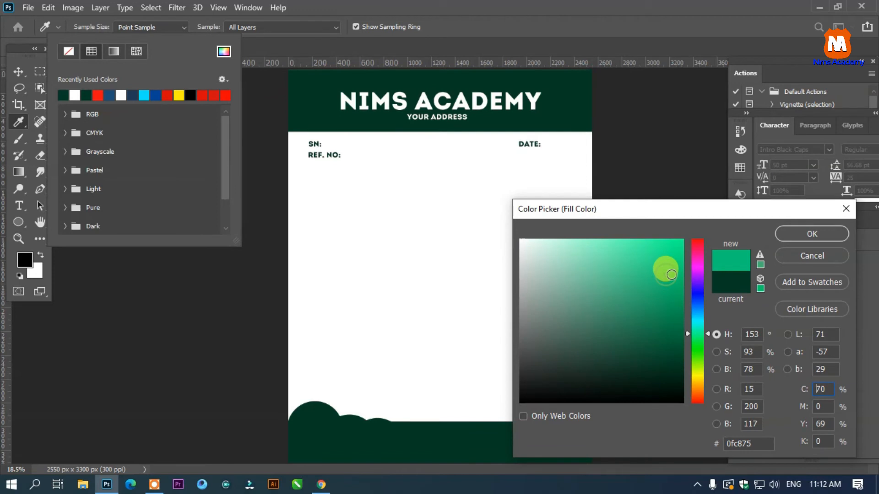
left_click(806, 235)
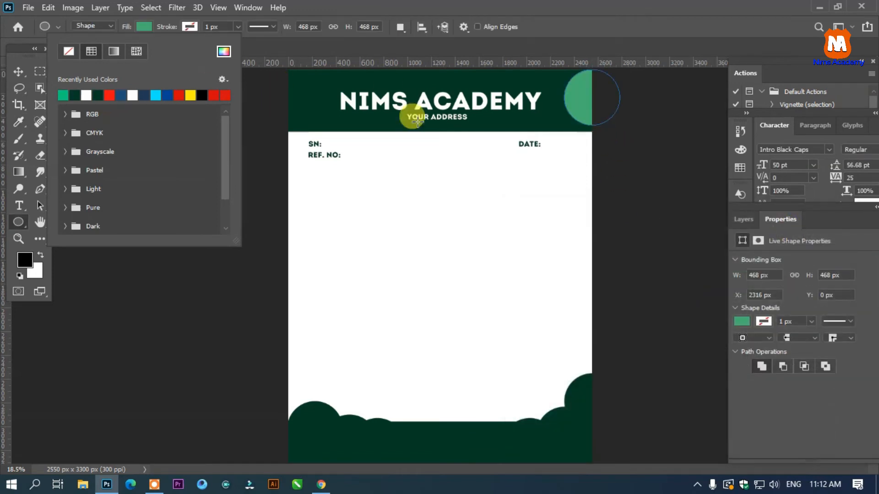
- Change the header circle's fill to dark green (03441e)
left_click(229, 52)
left_click_drag(655, 320, 675, 359)
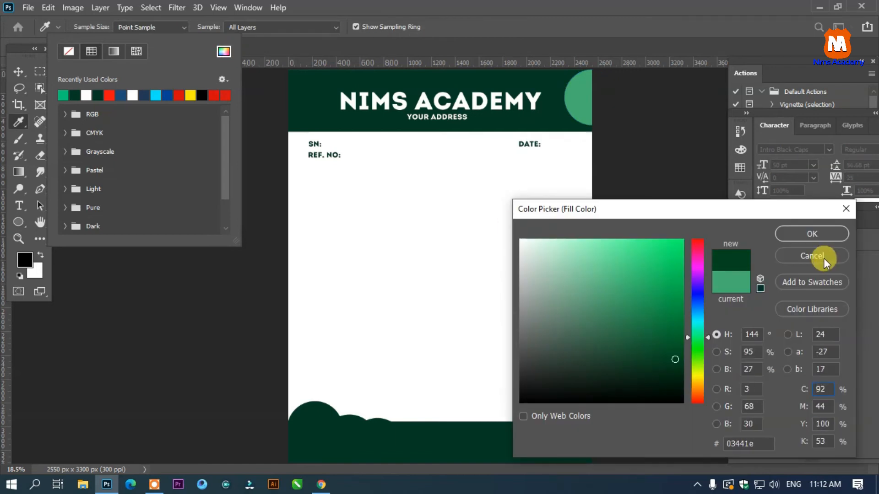
left_click(811, 234)
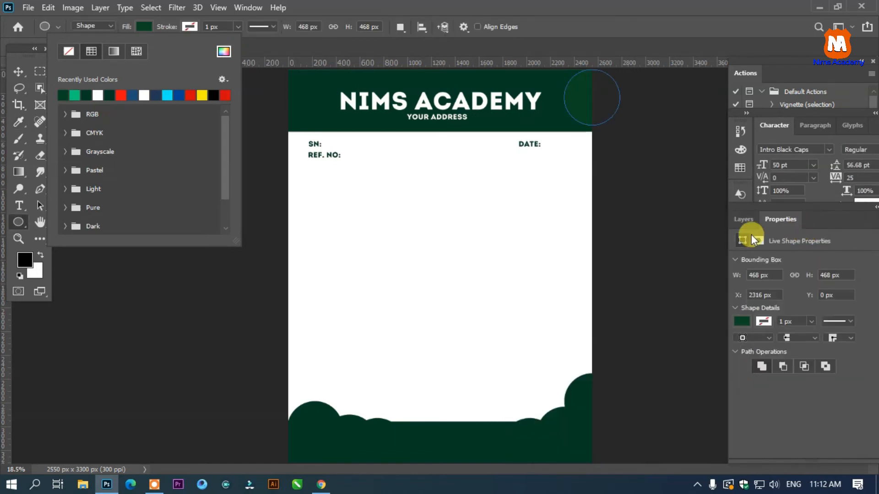
- Duplicate the header circle upward so the two circles overlap at the header's right edge
left_click(18, 72)
left_click(631, 185)
left_click_drag(582, 112, 581, 73)
left_click(677, 154)
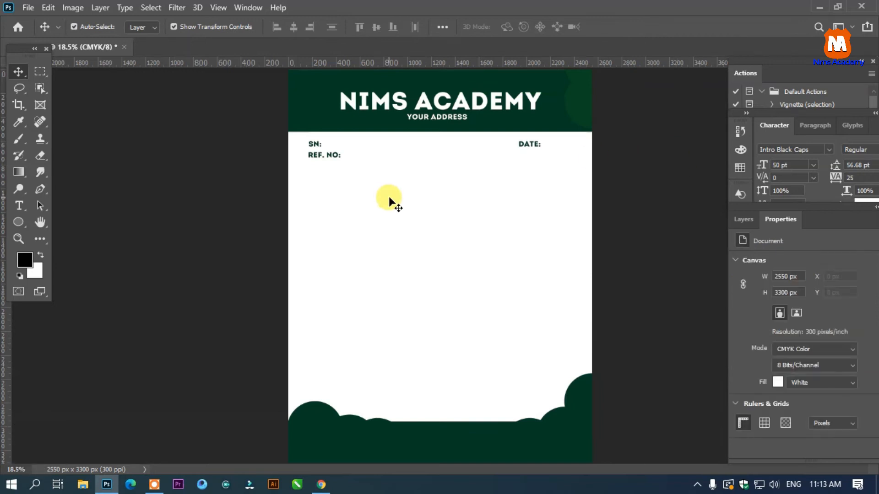
- Add white YOUR LOGO text at 21 pt and place it at the header's left end
scroll(391, 180, "down", 1)
scroll(359, 128, "up", 2)
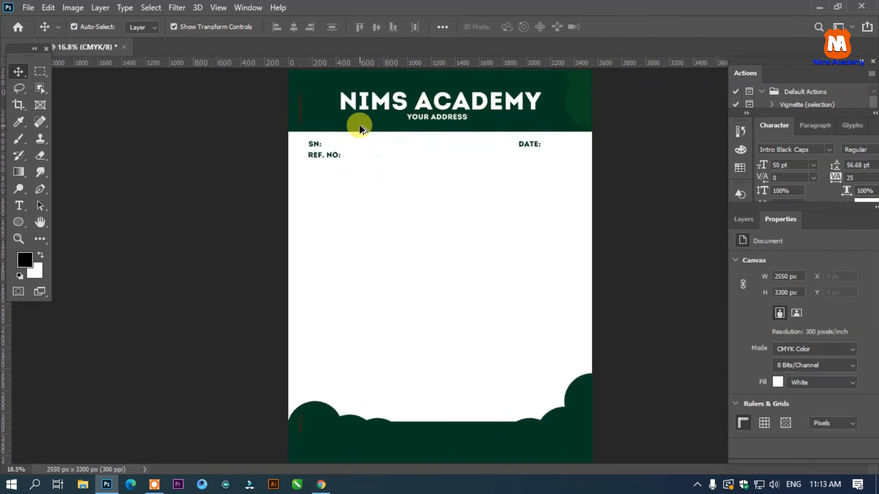
left_click(18, 205)
left_click(369, 233)
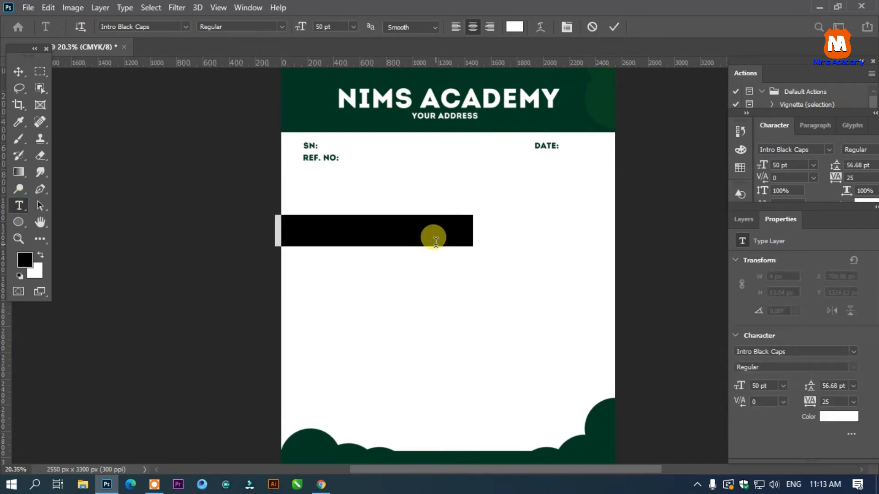
type("NIM")
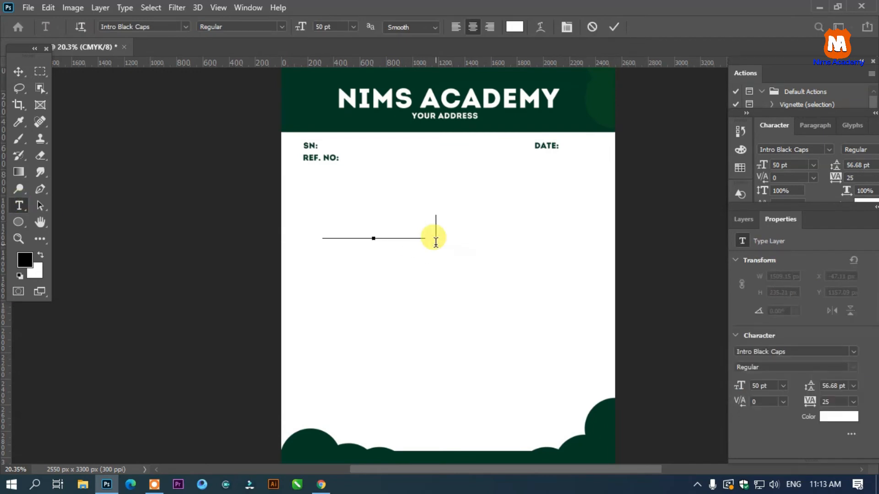
key("ctrl+a")
left_click_drag(298, 26, 281, 27)
left_click_drag(372, 229, 328, 117)
- Break YOUR LOGO onto two lines with 18.68 pt leading and center it vertically near the header's left edge
left_click(317, 92)
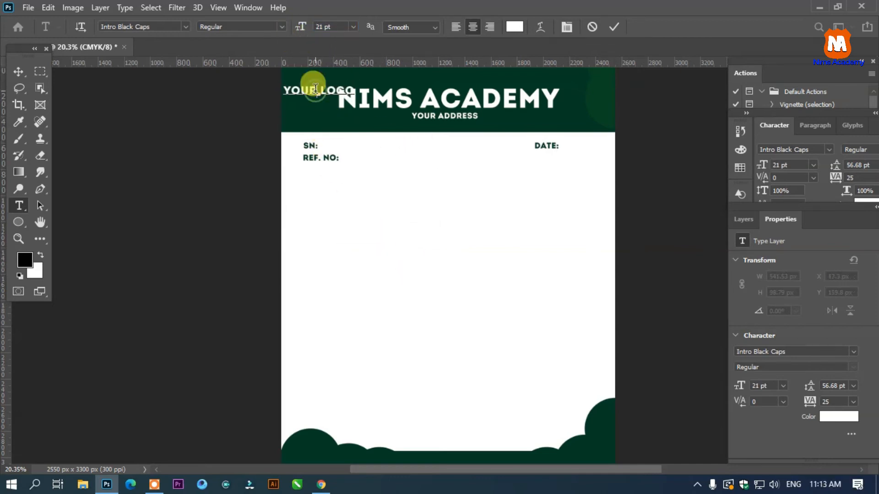
key("ctrl+a")
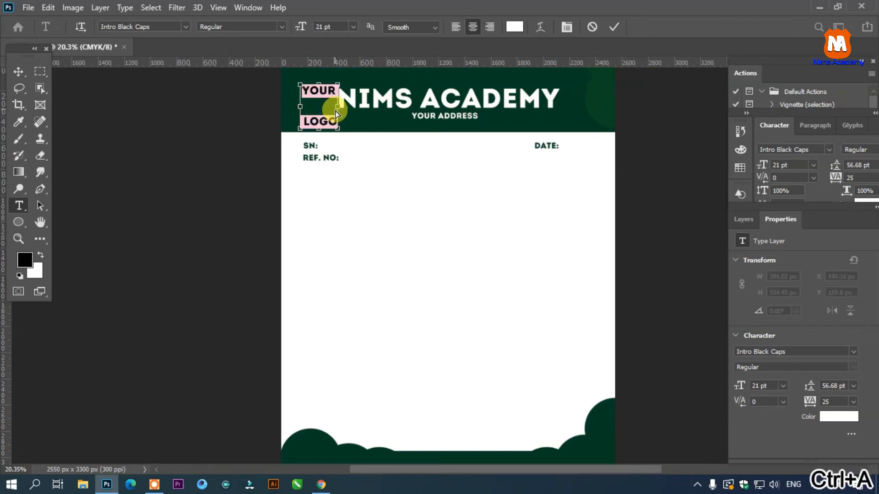
key("ctrl+t")
left_click_drag(835, 166, 812, 173)
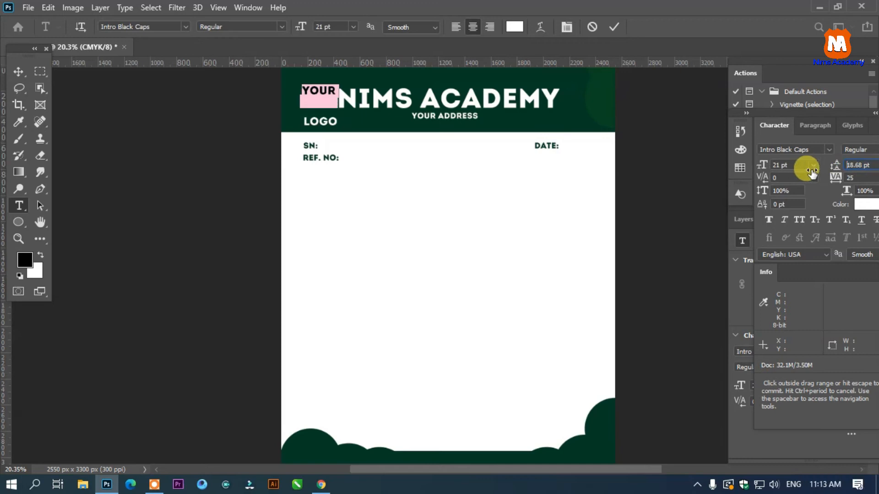
left_click(18, 72)
left_click_drag(326, 103, 318, 105)
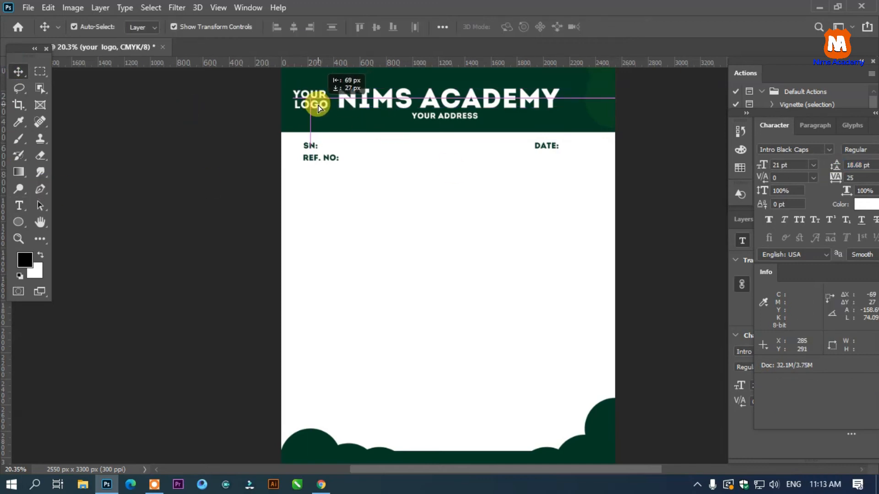
- Shift the title and YOUR ADDRESS right to clear the logo text, and nudge YOUR LOGO slightly up and right
left_click(407, 103)
double_click(427, 98)
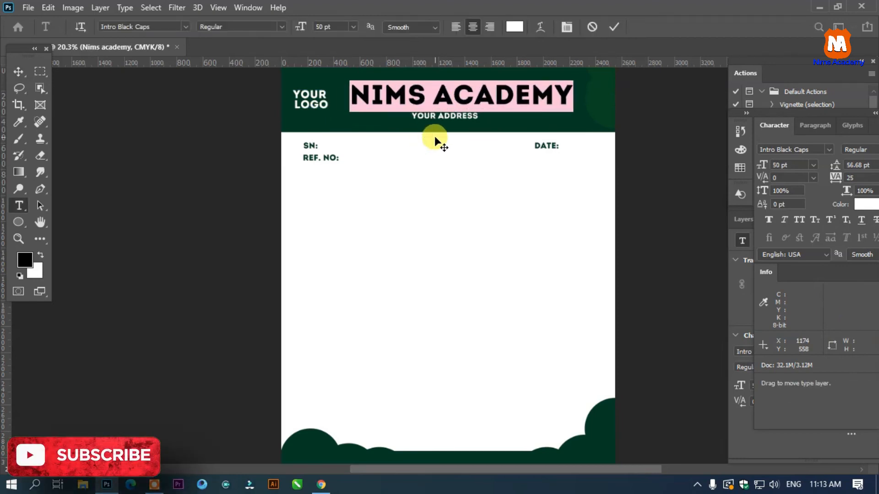
left_click(18, 71)
left_click_drag(454, 116, 471, 120)
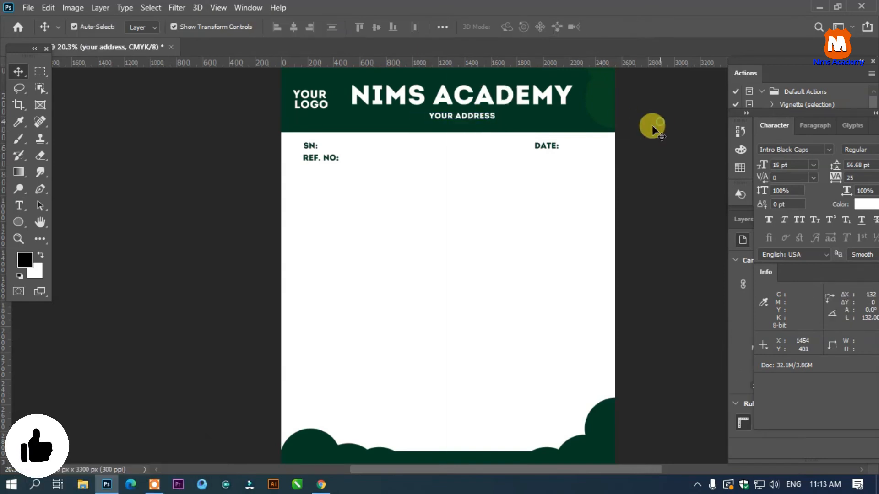
left_click_drag(315, 101, 320, 97)
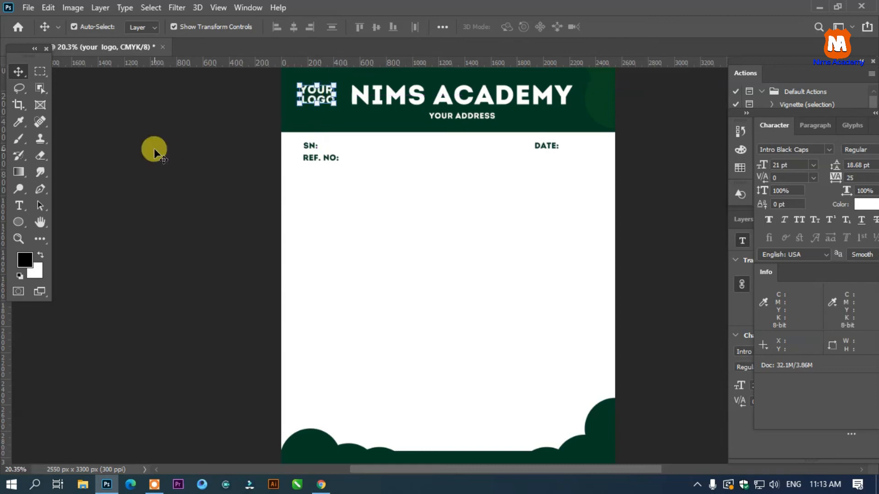
- Duplicate the header rectangle as a thin strip about 46 px high and place it just below REF. NO:
scroll(326, 145, "down", 2)
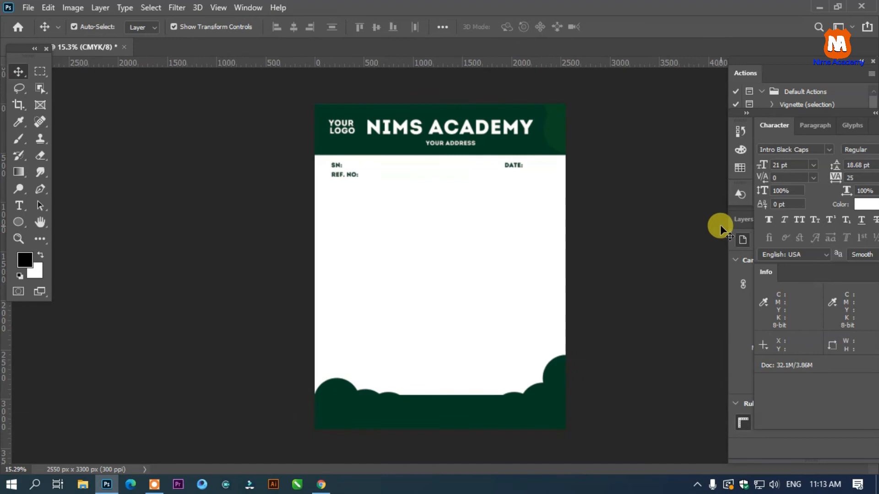
scroll(458, 210, "up", 1)
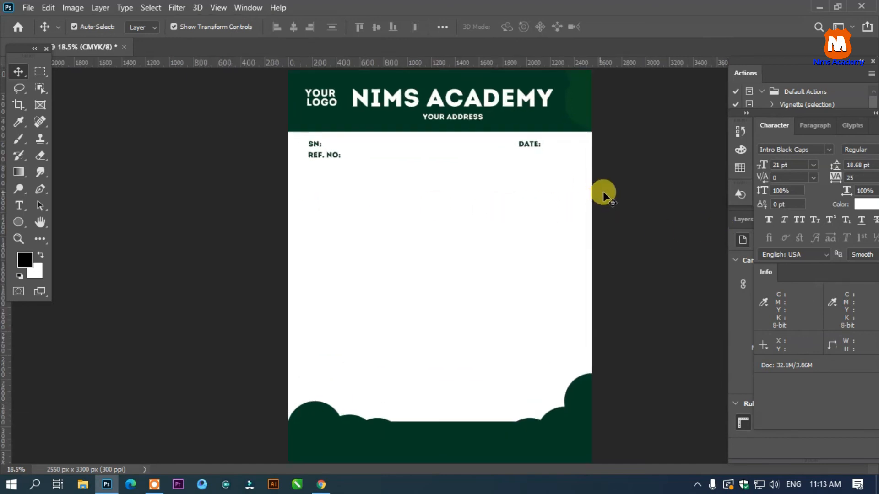
left_click(522, 138)
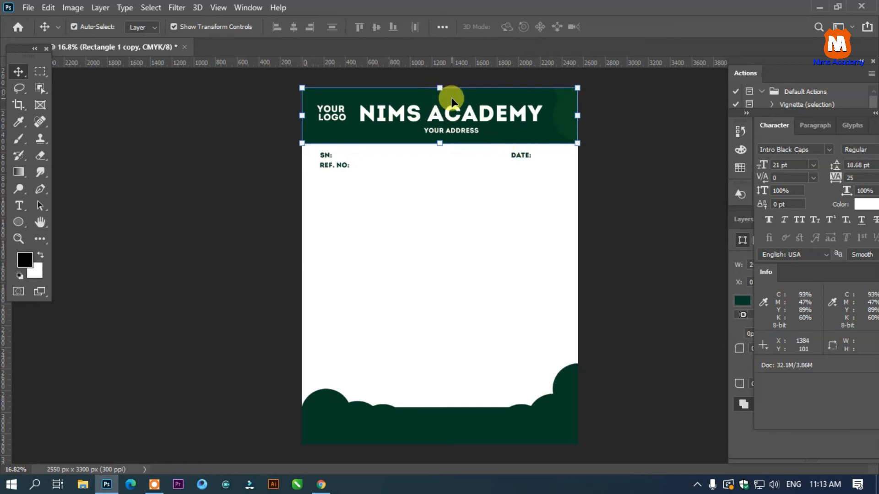
left_click_drag(442, 88, 449, 182)
key("Return")
left_click_drag(434, 227, 438, 177)
- Resize the strip below REF. NO: into a thin divider about 2395 px wide, at 3.73% height, inset from both page edges
scroll(586, 190, "up", 5)
key("alt+shift")
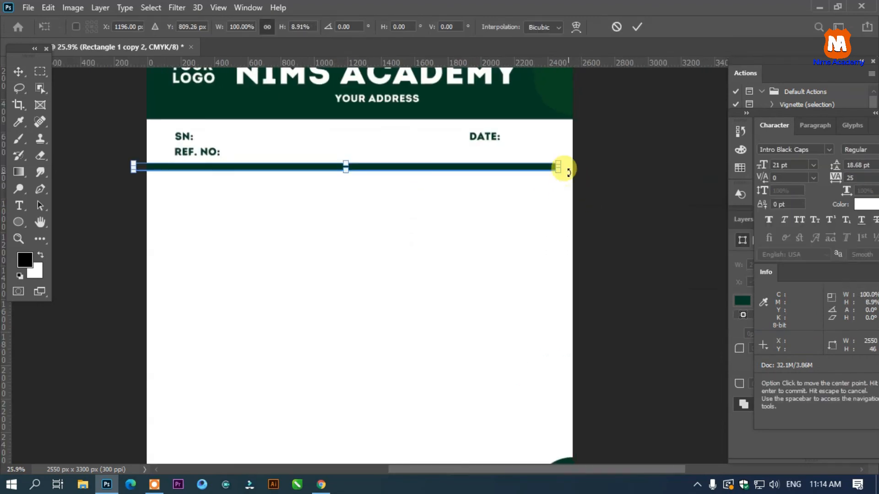
left_click_drag(558, 167, 588, 167)
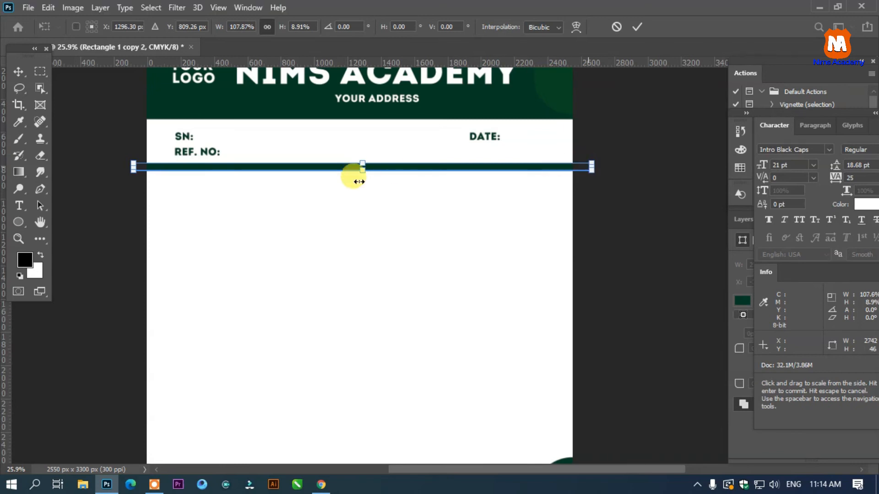
left_click_drag(361, 172, 361, 166)
left_click_drag(132, 165, 161, 165)
left_click_drag(591, 165, 559, 163)
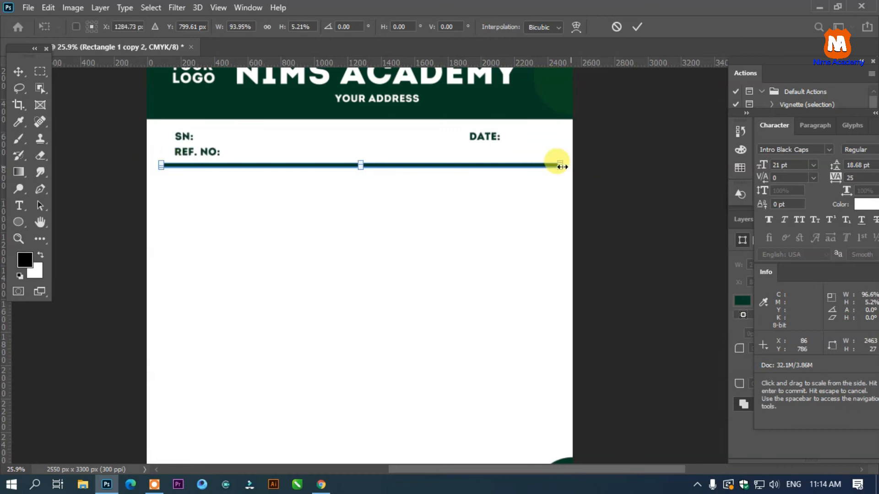
left_click_drag(360, 165, 361, 169)
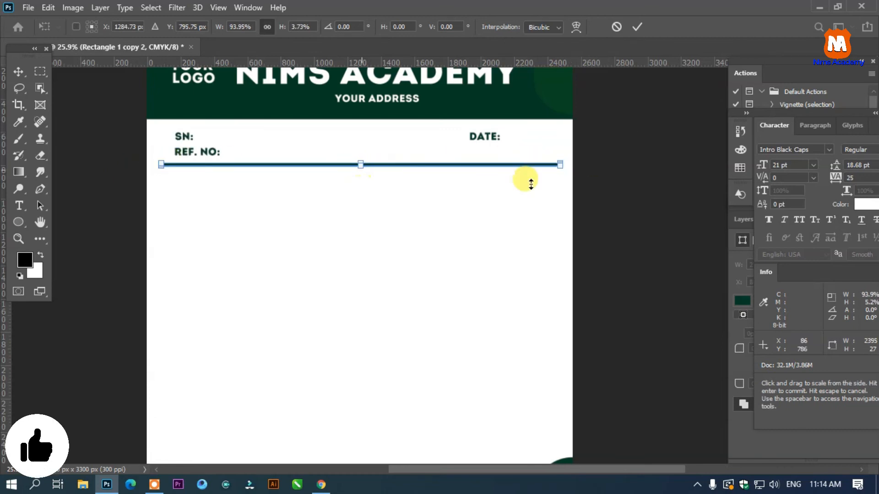
left_click(21, 72)
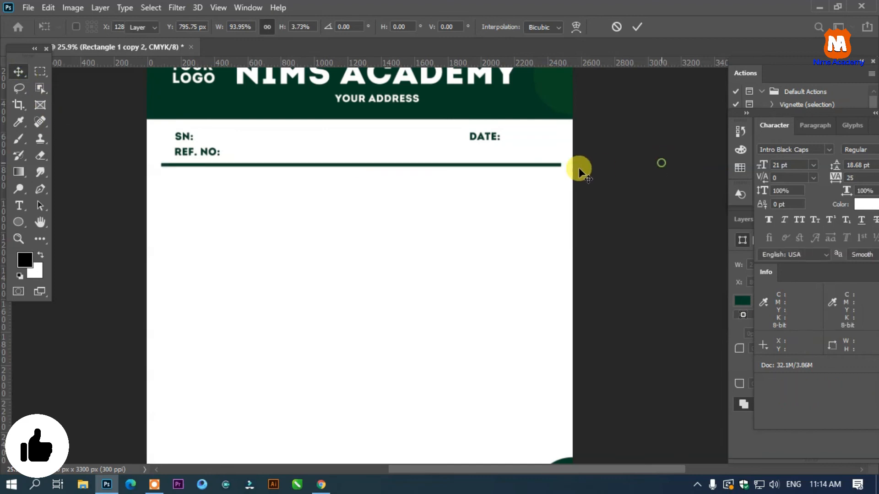
- Duplicate the header's YOUR ADDRESS text twice into the green footer, one copy near each end
scroll(436, 142, "down", 3)
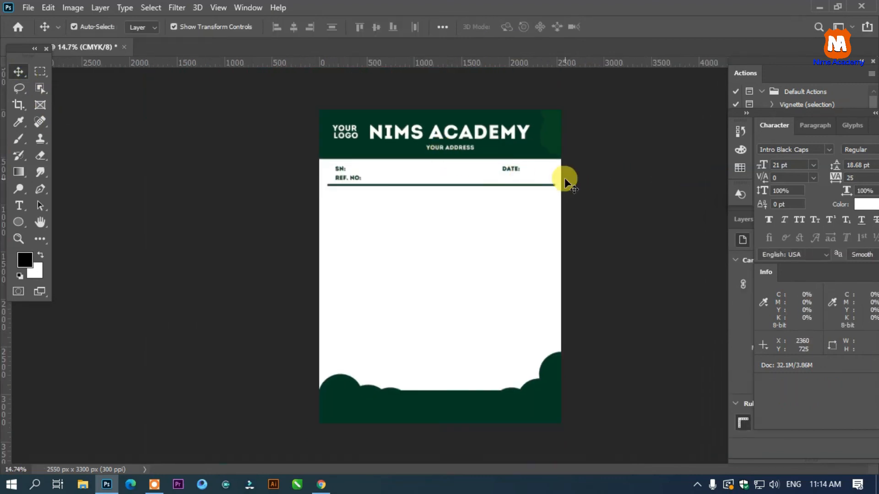
left_click_drag(452, 151, 523, 411)
left_click_drag(523, 411, 521, 411)
scroll(522, 411, "up", 3)
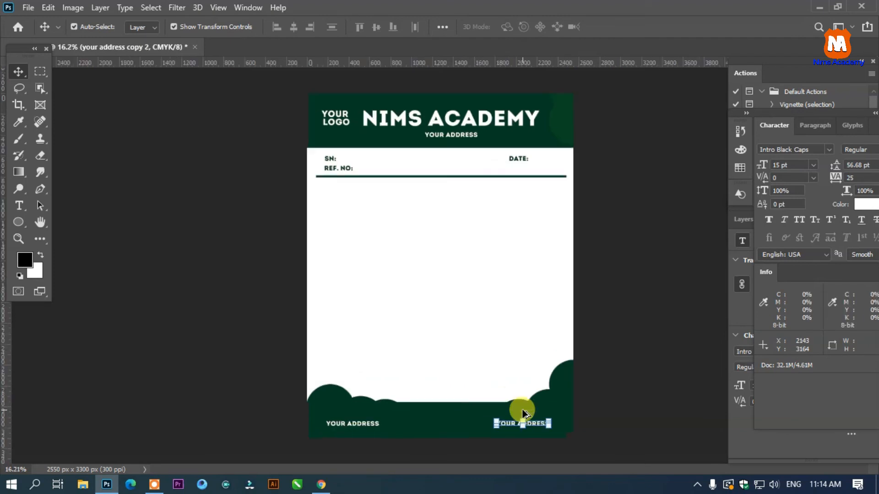
- Change the footer's left address copy to EMAIL and the right copy to CONTACT
left_click(329, 442)
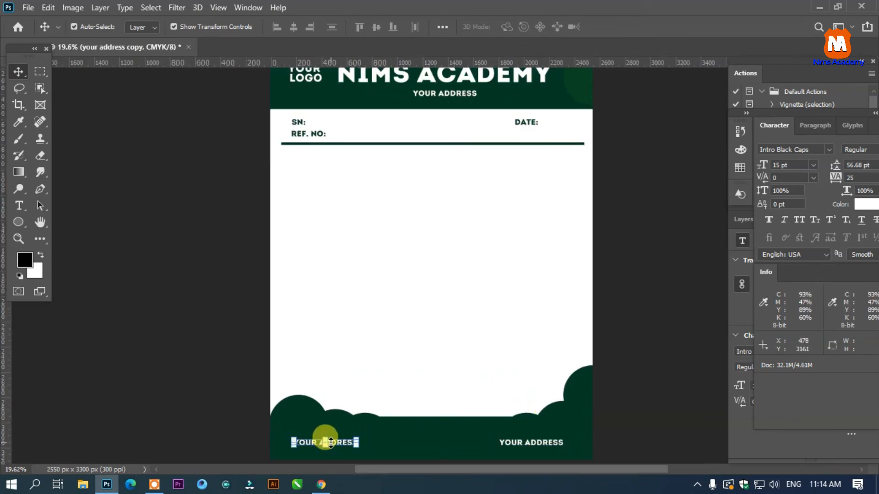
double_click(330, 442)
key("ctrl+a")
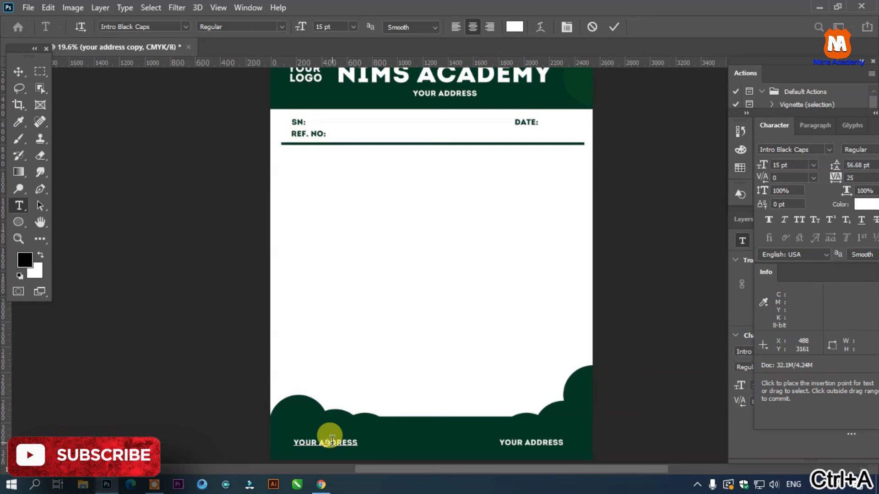
type("EMAIL")
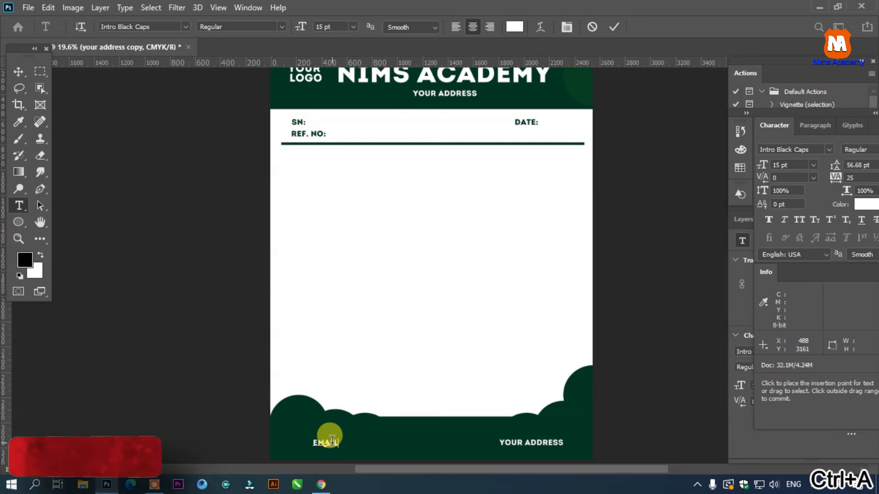
left_click(17, 71)
left_click(531, 443)
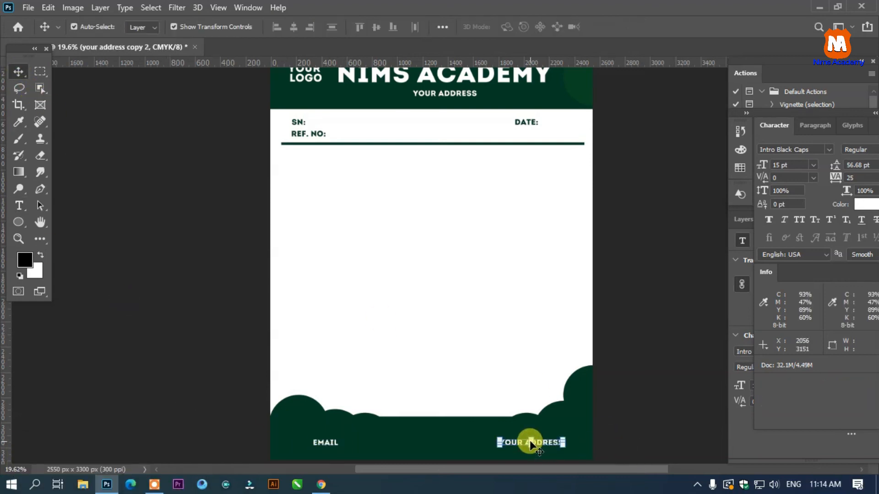
double_click(531, 443)
key("ctrl+a")
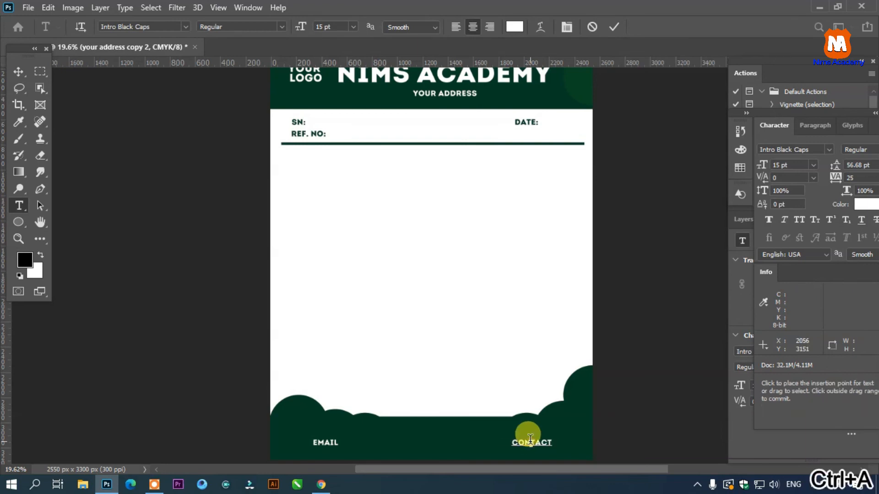
left_click(19, 72)
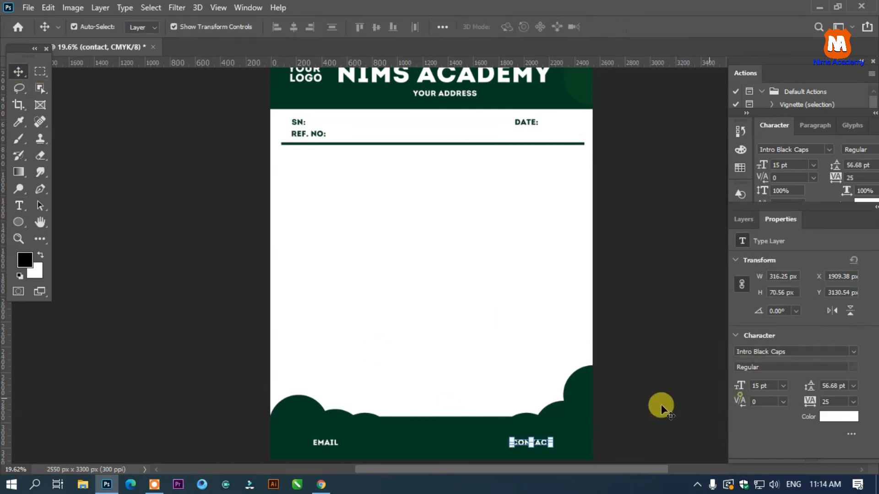
- Duplicate the CONTACT text to the middle of the footer and change the copy to WEBSITE
left_click(536, 441)
left_click_drag(534, 442, 423, 446)
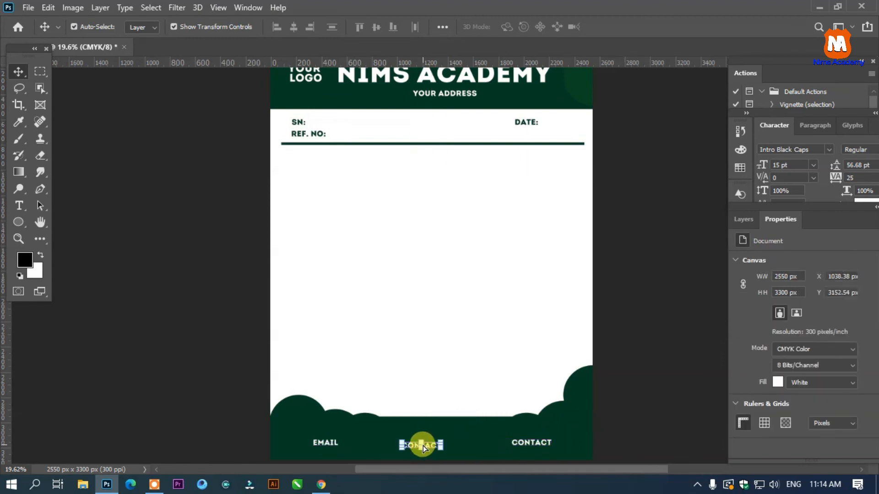
double_click(423, 446)
key("ctrl+a")
left_click(428, 446)
type("WEBSO")
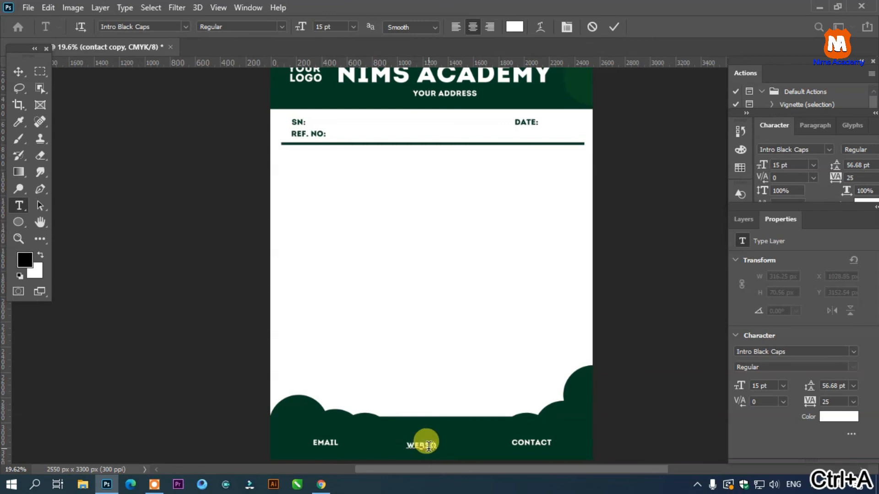
key("BackSpace")
type("I")
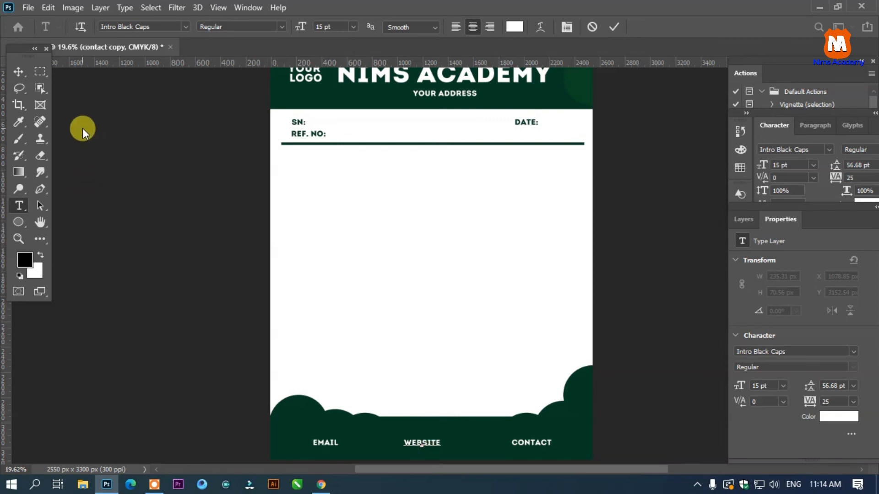
left_click(19, 71)
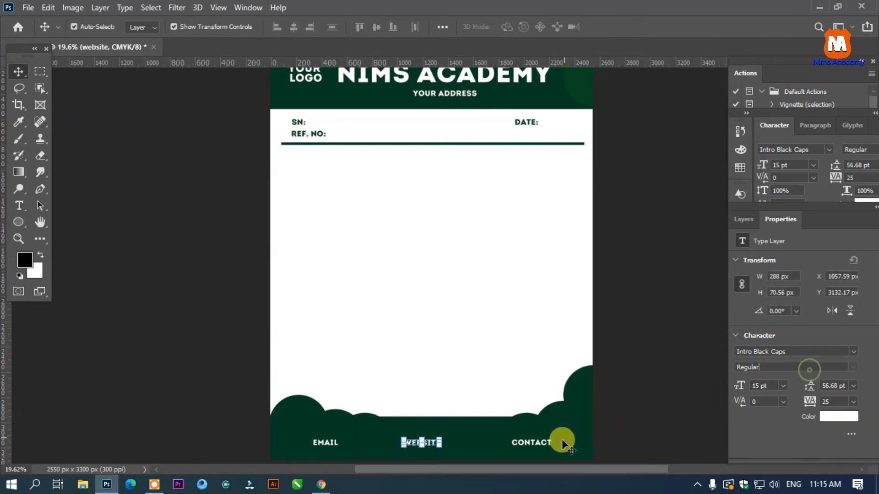
- Align the vertical centers of the EMAIL, WEBSITE and CONTACT texts in the footer
left_click(320, 442, "shift")
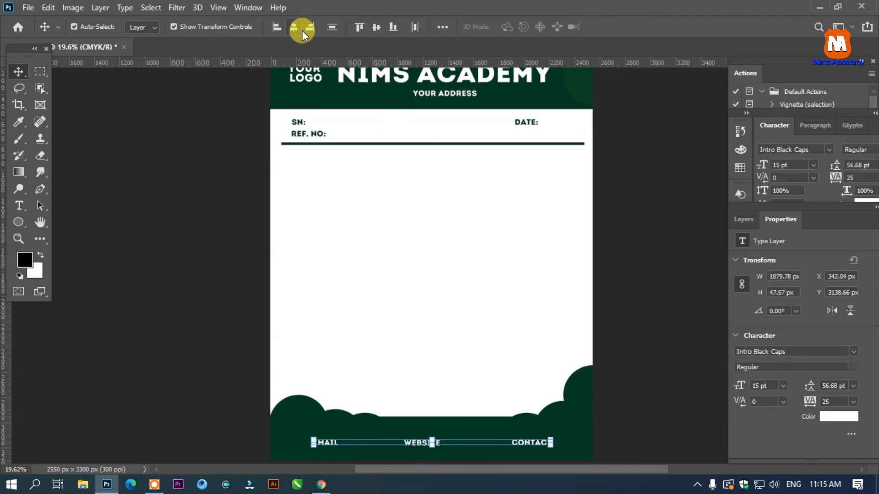
left_click(375, 31)
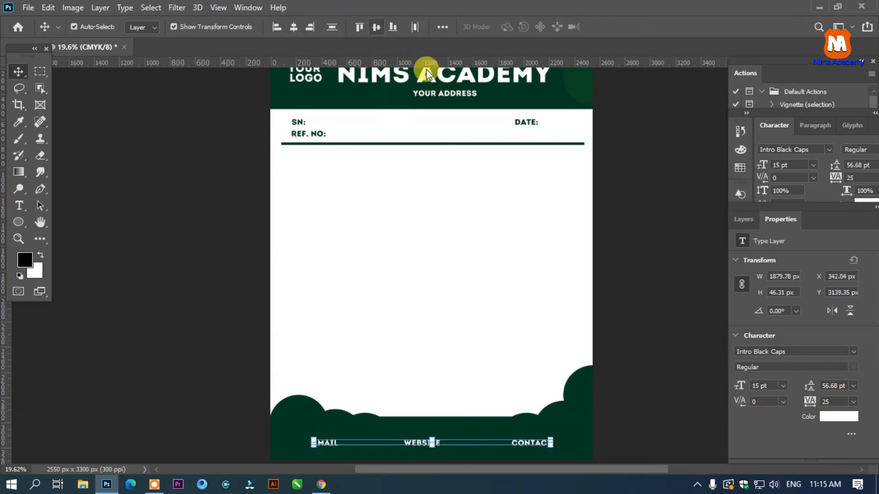
left_click(686, 212)
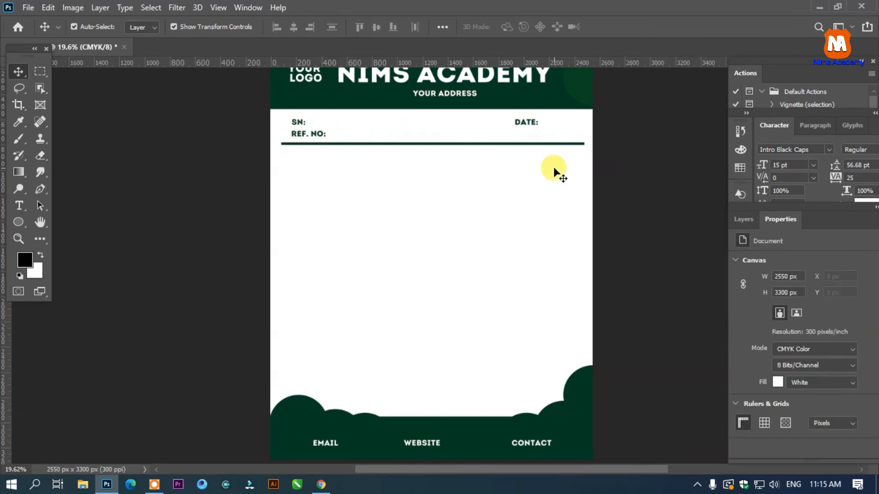
scroll(613, 177, "down", 3)
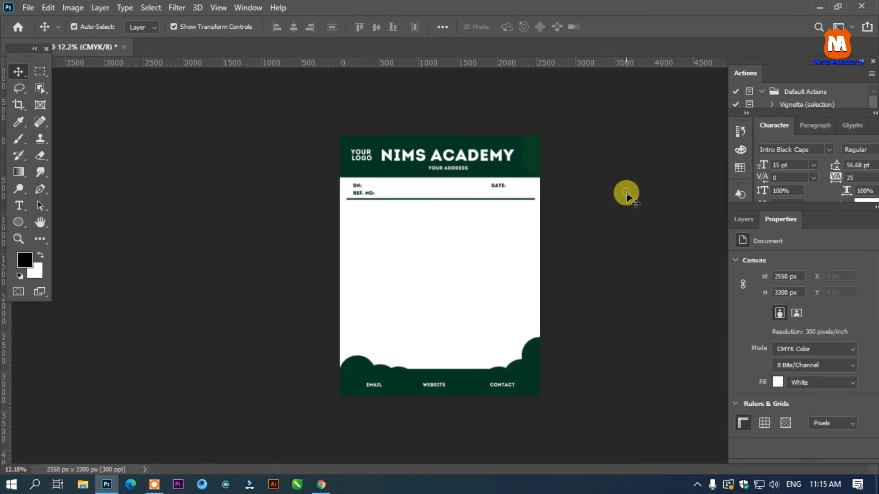
scroll(660, 259, "up", 1)
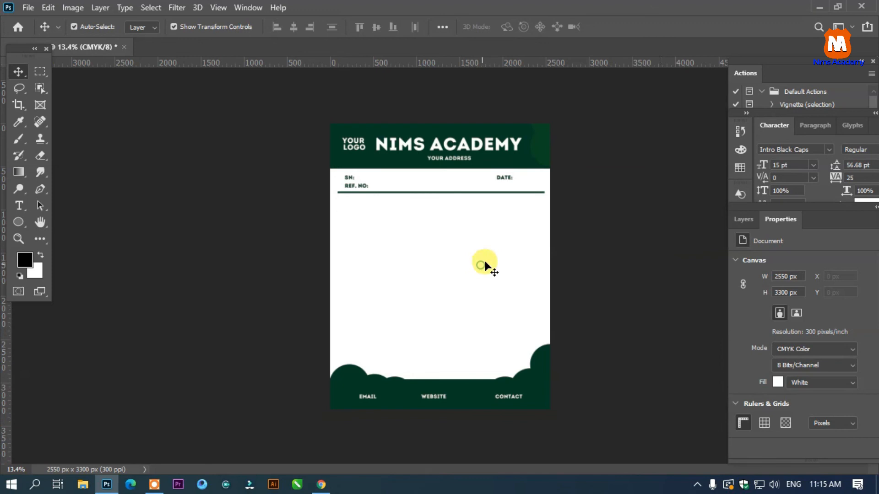
left_click(351, 144)
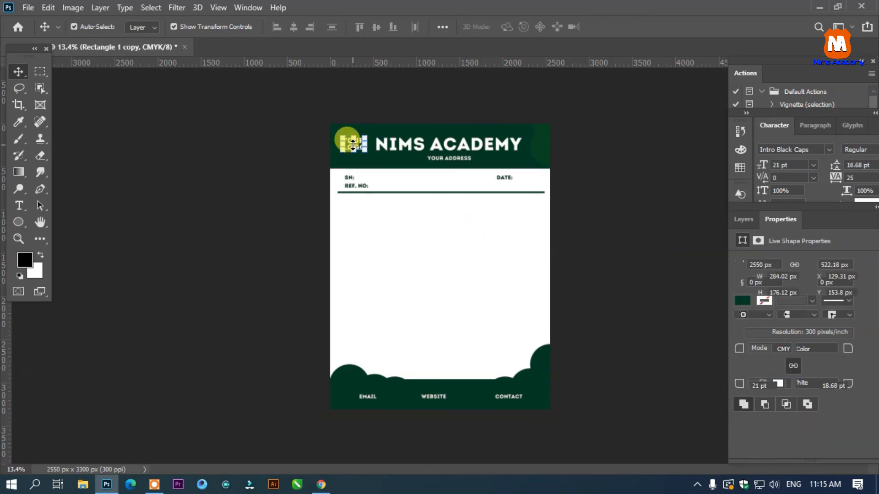
left_click_drag(353, 145, 368, 157)
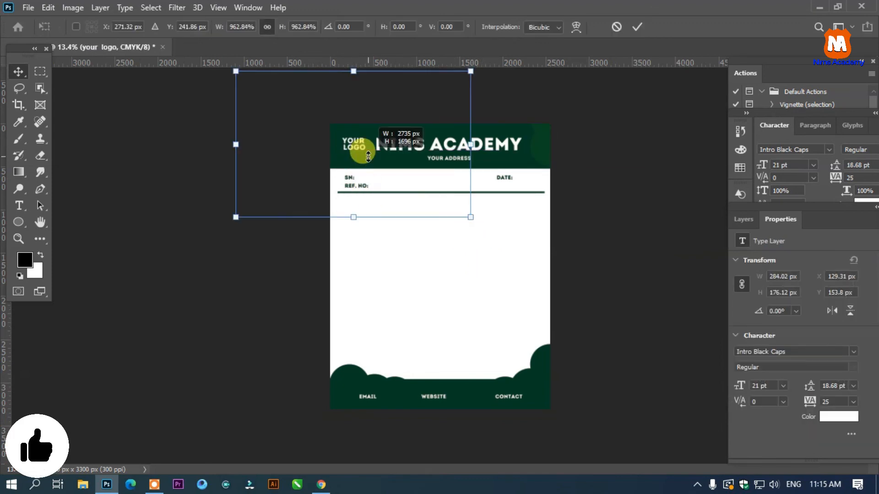
key("Return")
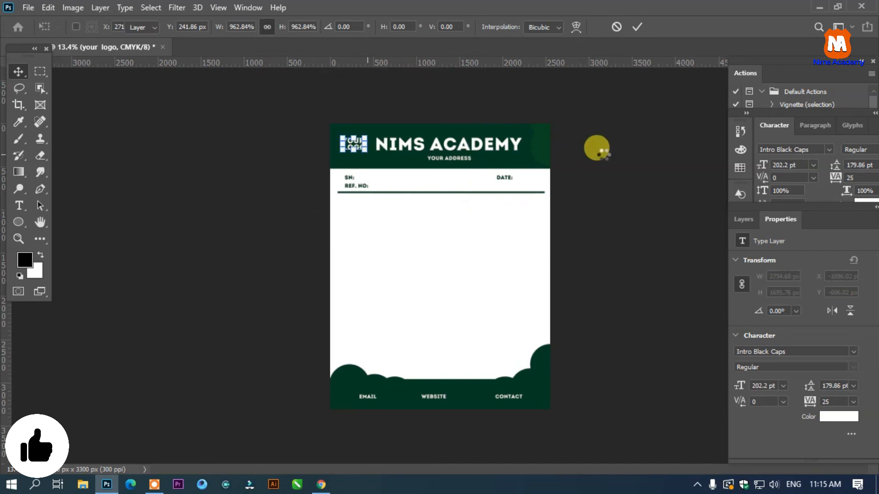
key("ctrl+z")
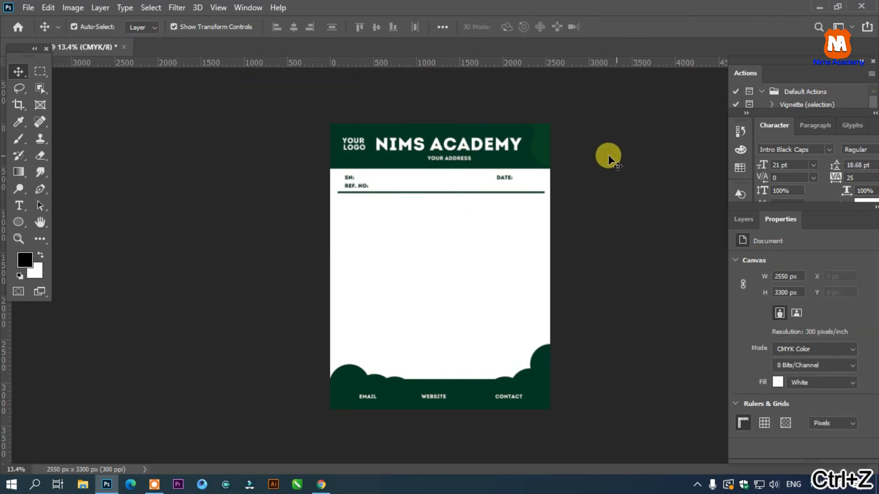
- Duplicate the header's YOUR LOGO text into the blank body area and color it with the header green sampled from the page (043b23)
scroll(471, 208, "up", 4)
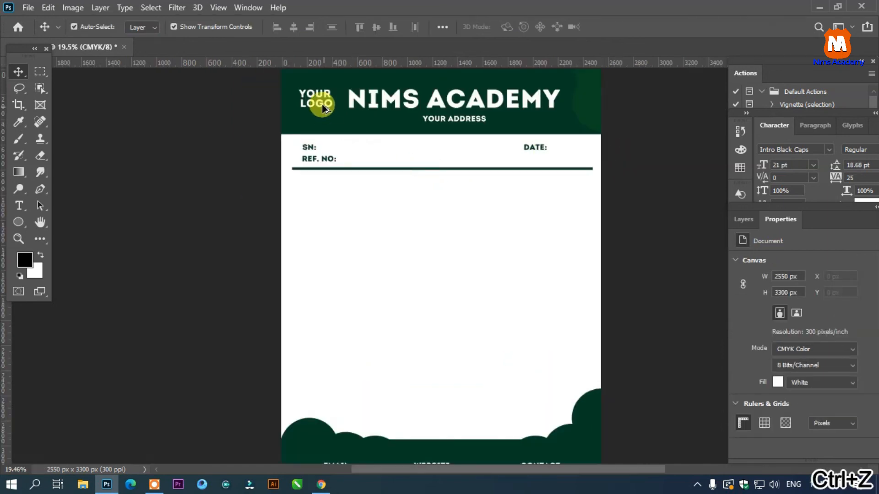
left_click_drag(322, 108, 430, 286)
key("t")
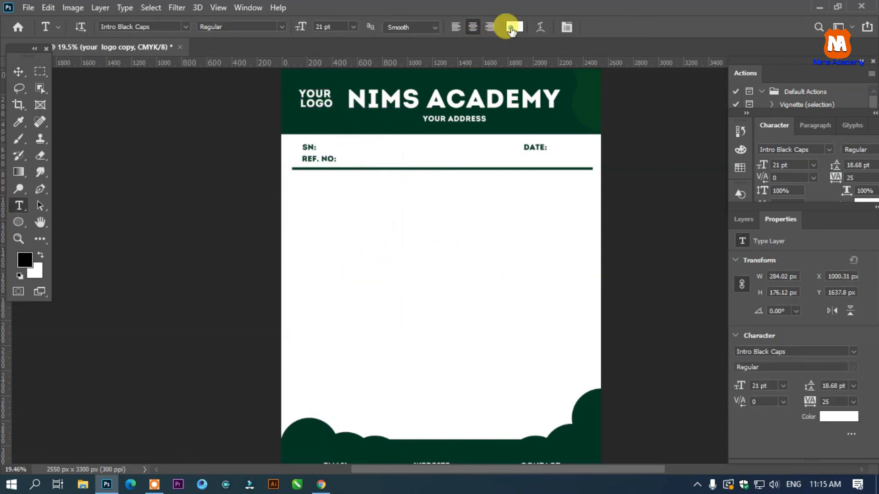
left_click(511, 29)
left_click(529, 75)
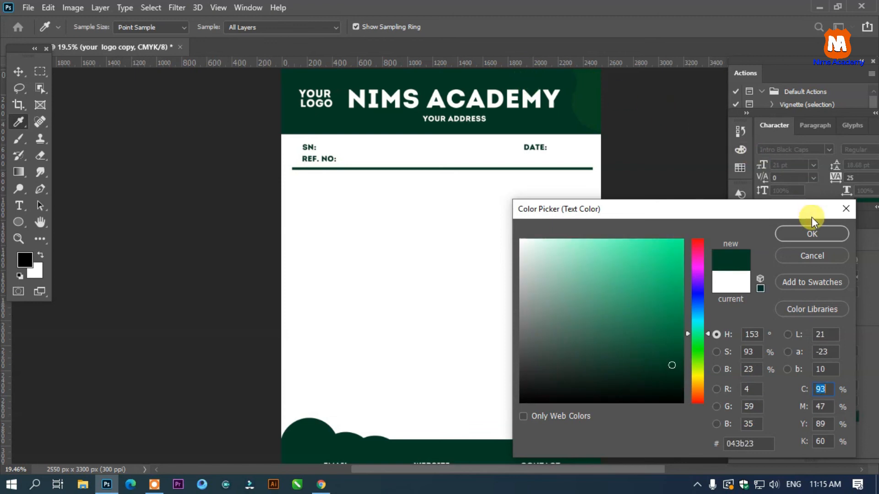
left_click(811, 233)
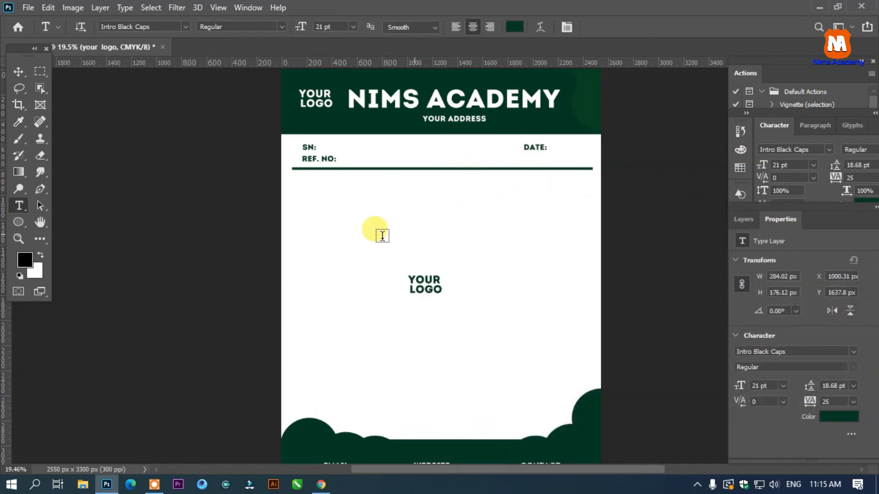
left_click(19, 72)
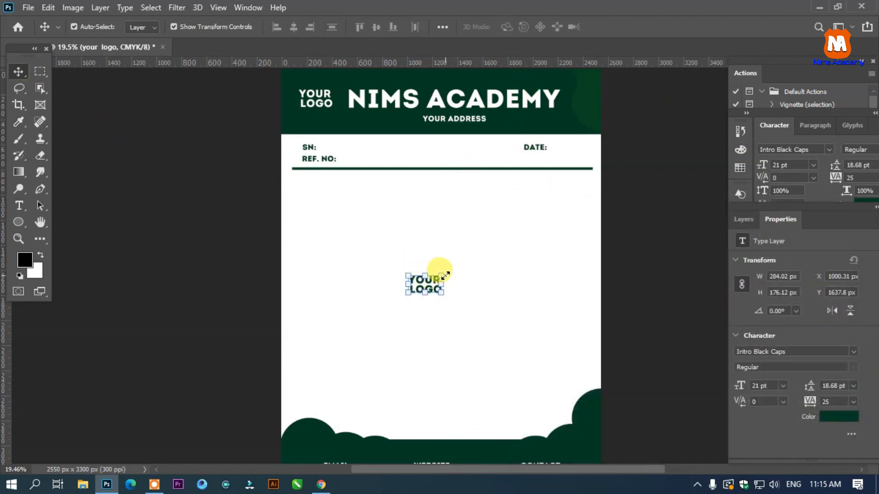
- Enlarge the green YOUR LOGO text to 56 pt and raise its leading to about 58 pt to separate the two lines
key("t")
left_click_drag(299, 28, 320, 26)
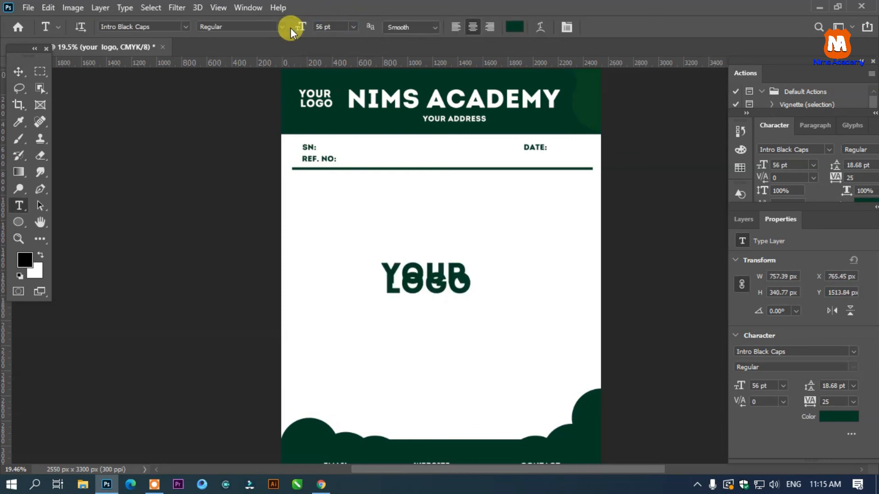
left_click(425, 271)
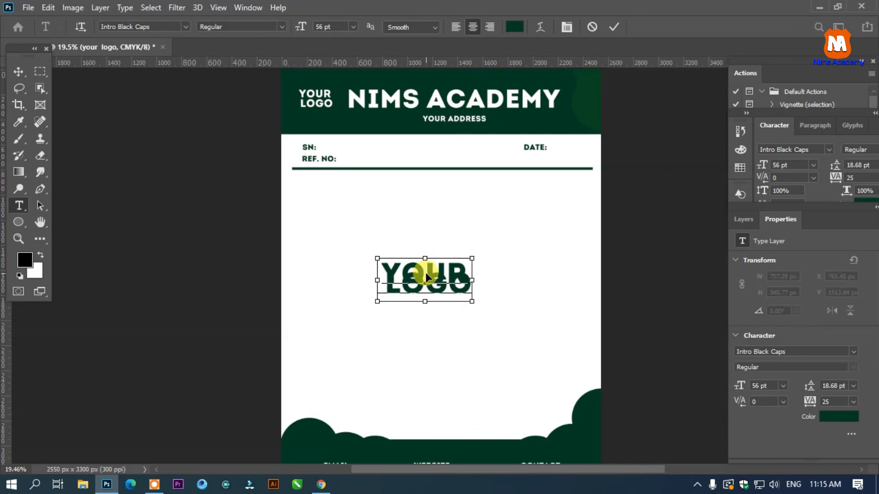
key("ctrl+a")
key("ctrl+t")
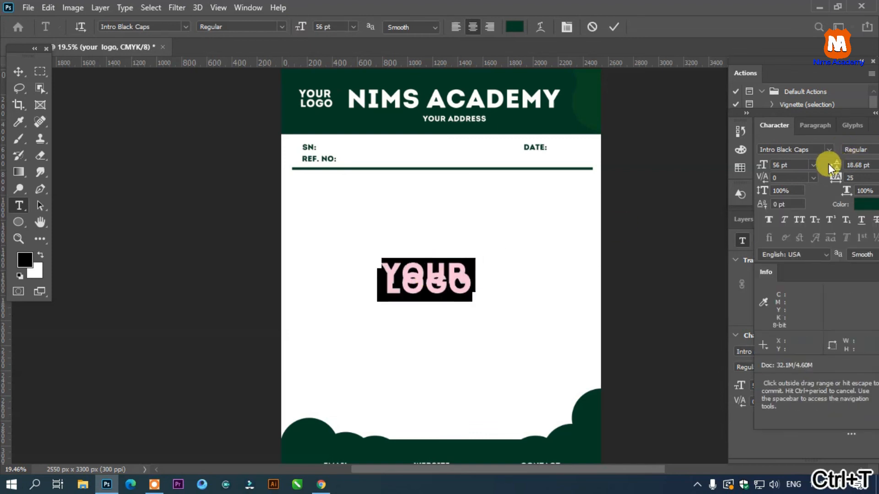
left_click_drag(836, 166, 851, 165)
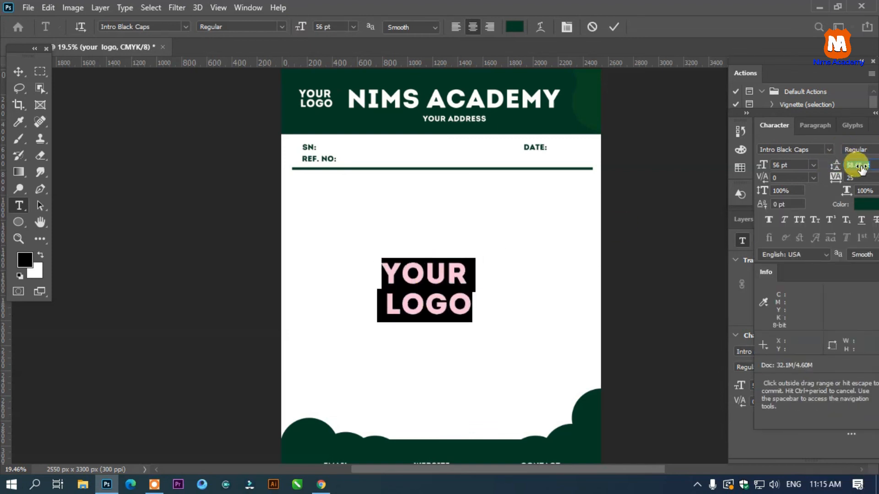
- Scale the green YOUR LOGO text in the body to about 204% and reposition it around the middle of the blank area
left_click(18, 72)
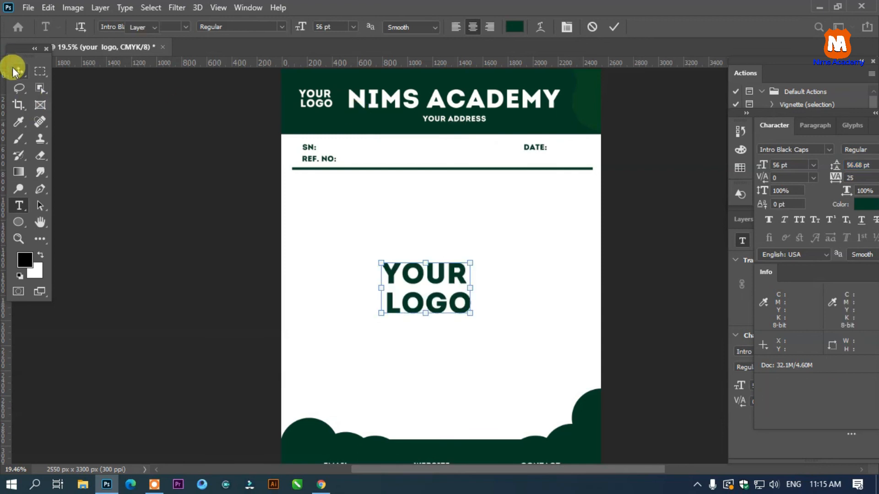
key("ctrl+t")
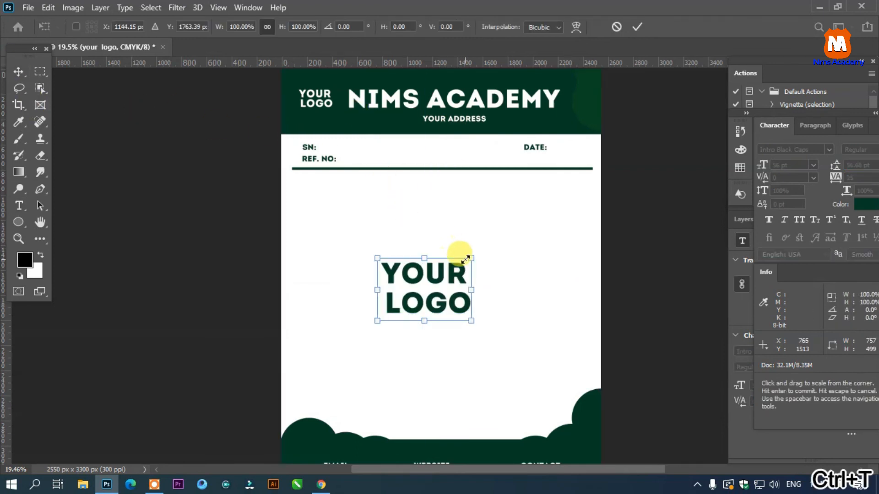
left_click_drag(472, 258, 570, 193)
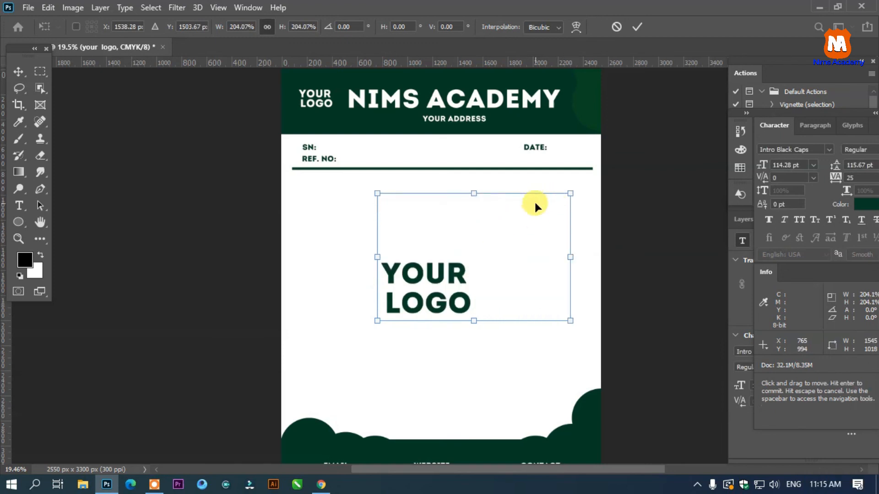
left_click(661, 186)
left_click(498, 228)
left_click_drag(498, 228, 454, 258)
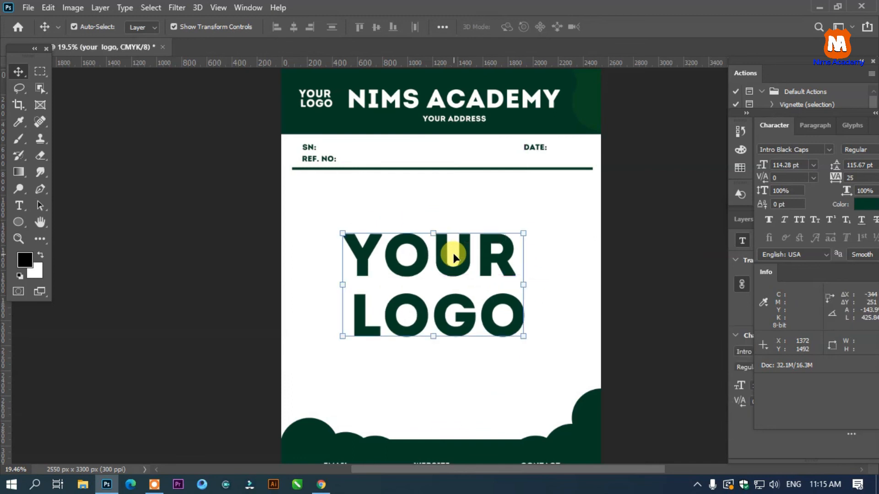
- Show the Layers panel, group it with Actions, and extend its height to list more layers
key("t")
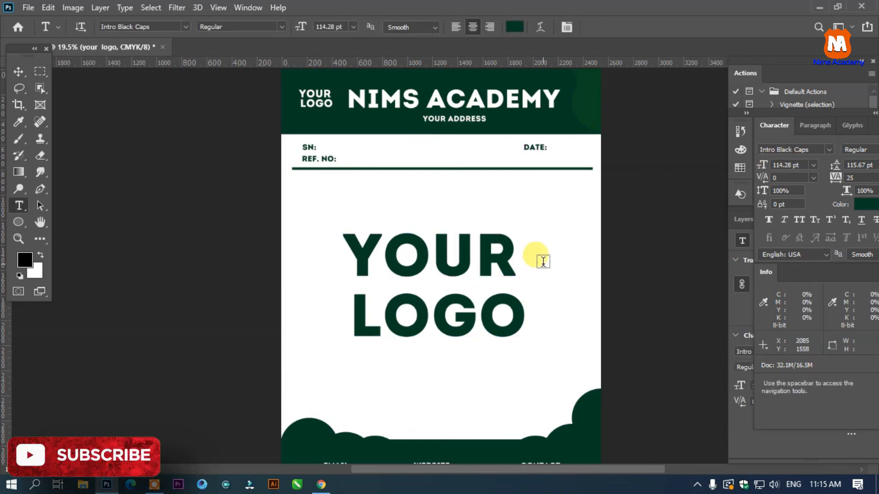
key("F7")
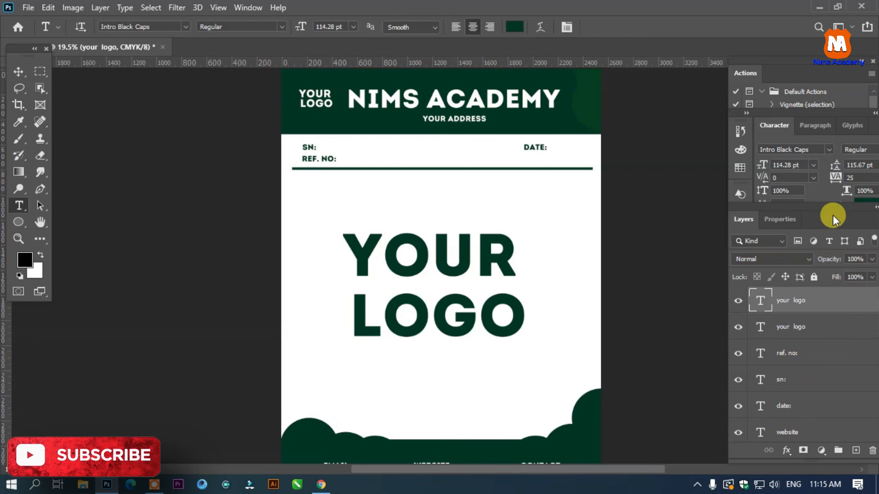
left_click_drag(831, 213, 808, 76)
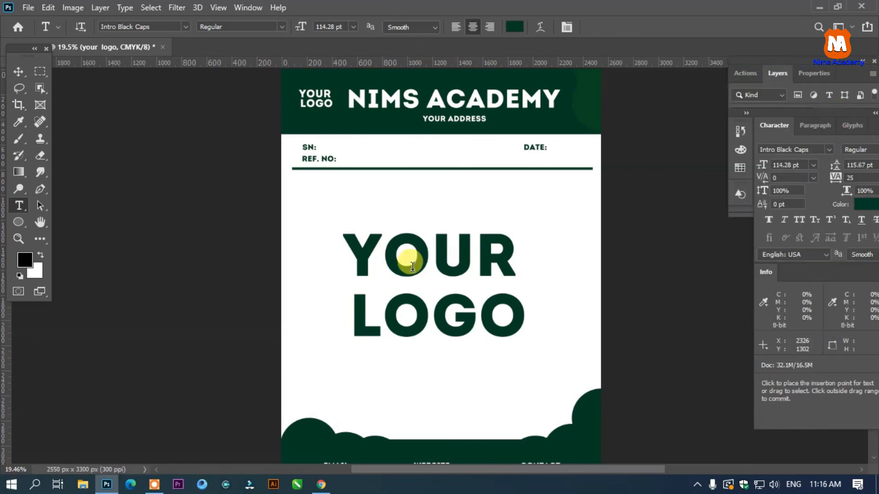
left_click(18, 71)
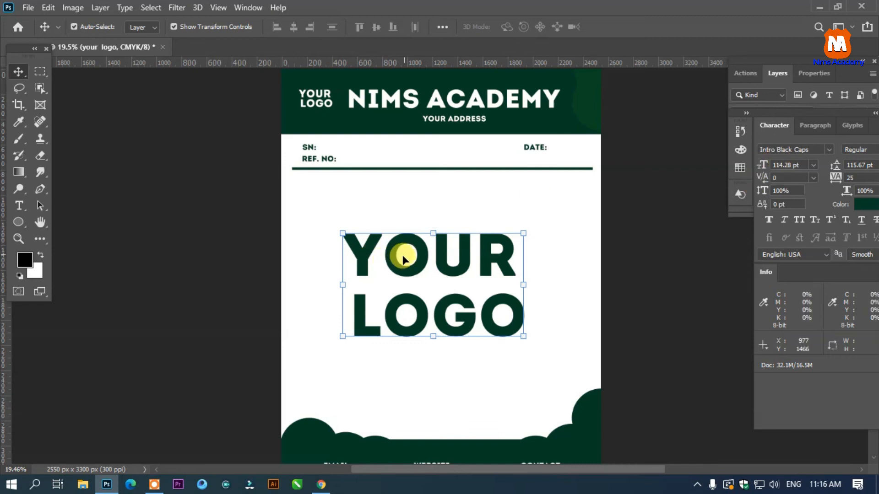
left_click(727, 165)
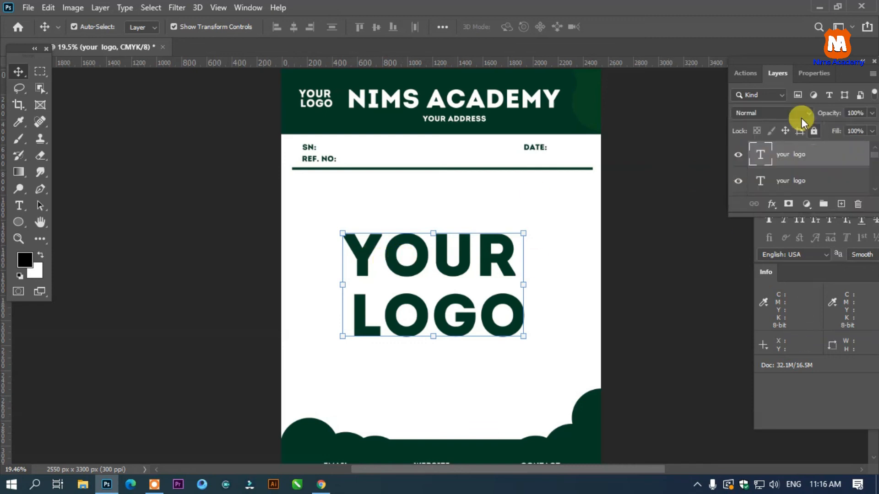
left_click_drag(786, 214, 780, 314)
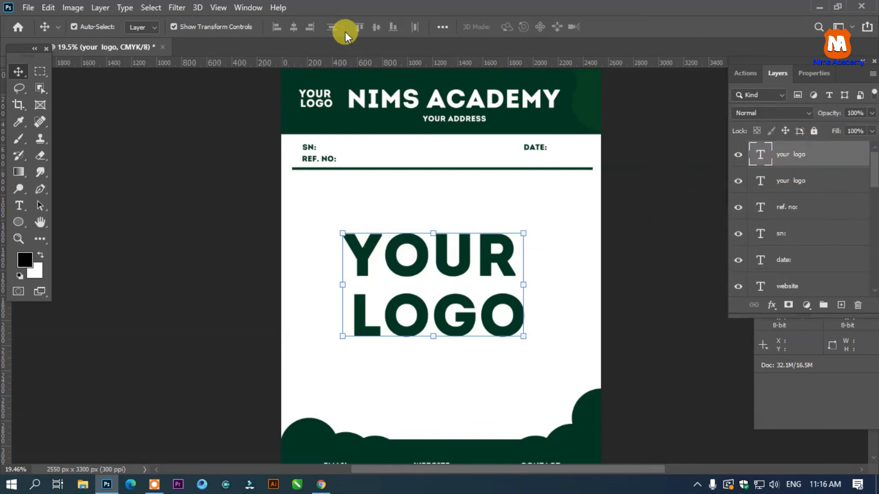
left_click(239, 8)
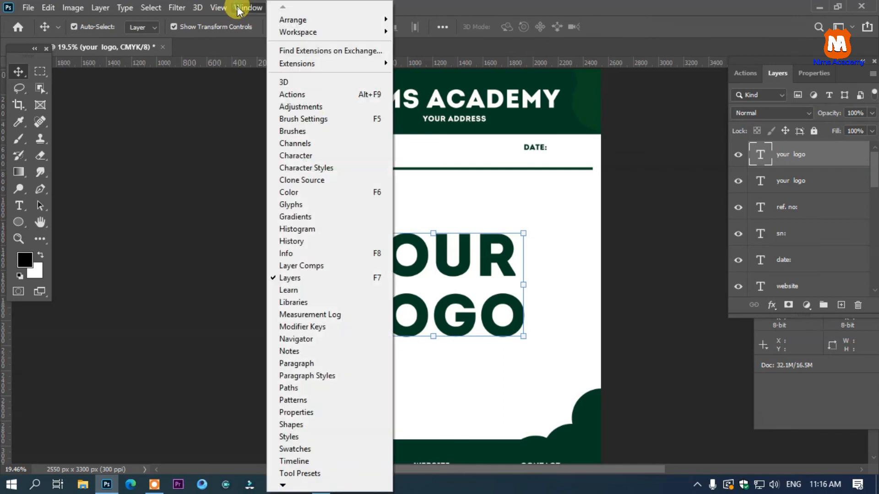
left_click(682, 186)
- Lower the fill of the large YOUR LOGO text layer to 28% for a faded watermark, and deselect it
left_click(869, 131)
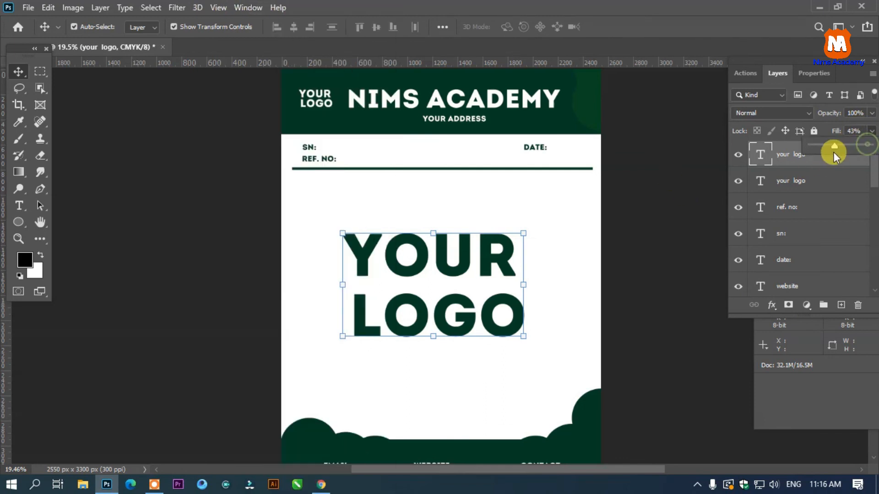
left_click_drag(833, 152, 831, 152)
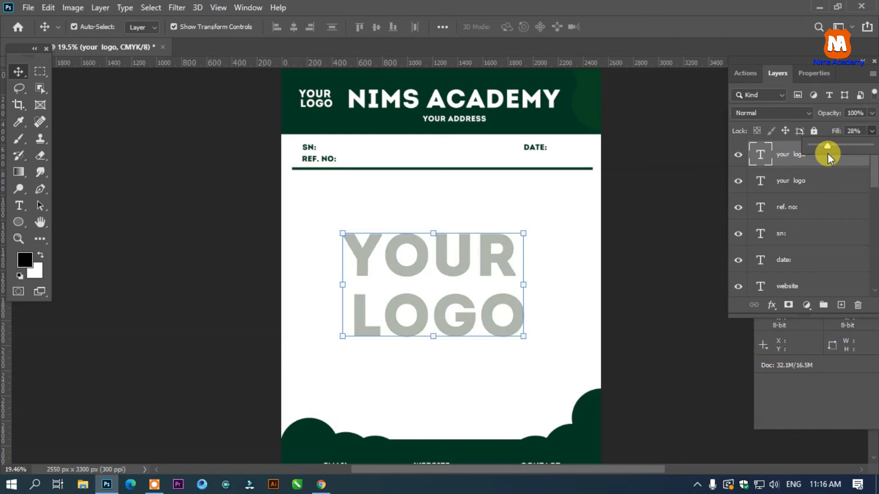
left_click(663, 171)
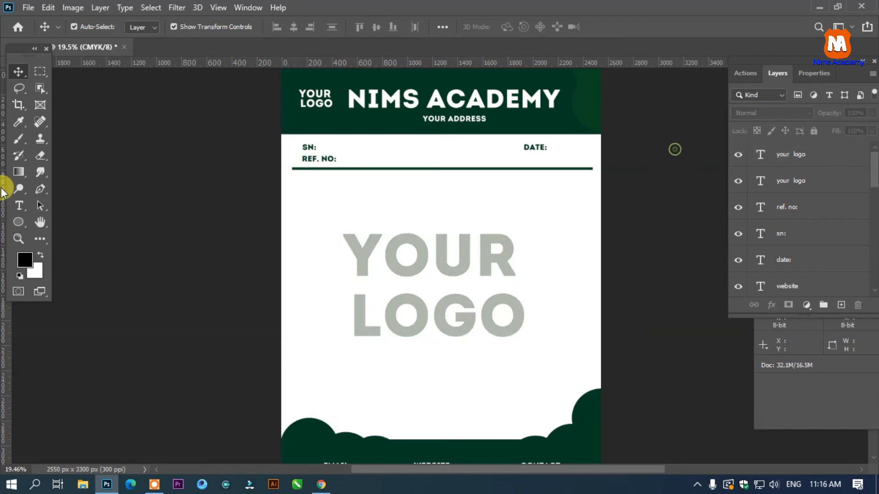
scroll(554, 234, "down", 5)
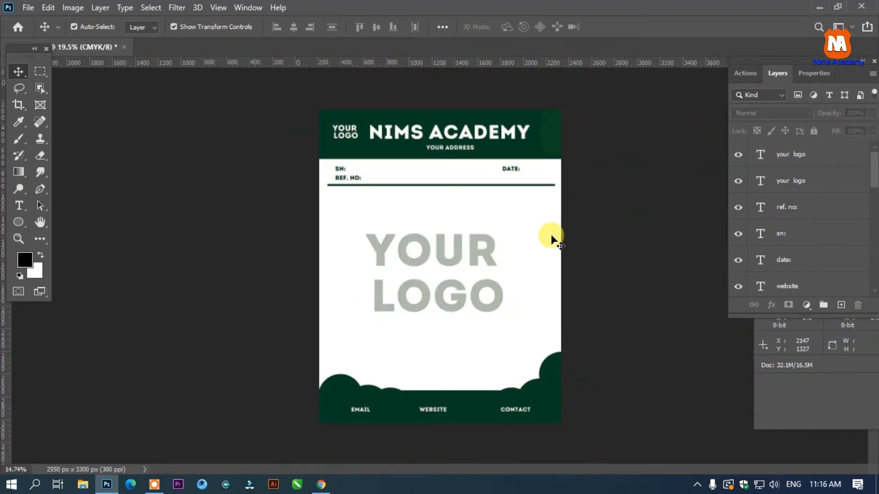
scroll(565, 234, "up", 2)
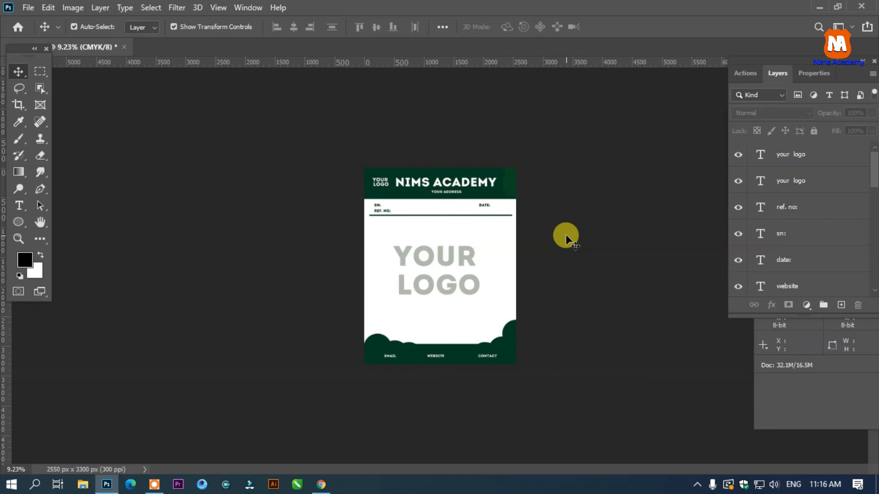
scroll(562, 235, "up", 2)
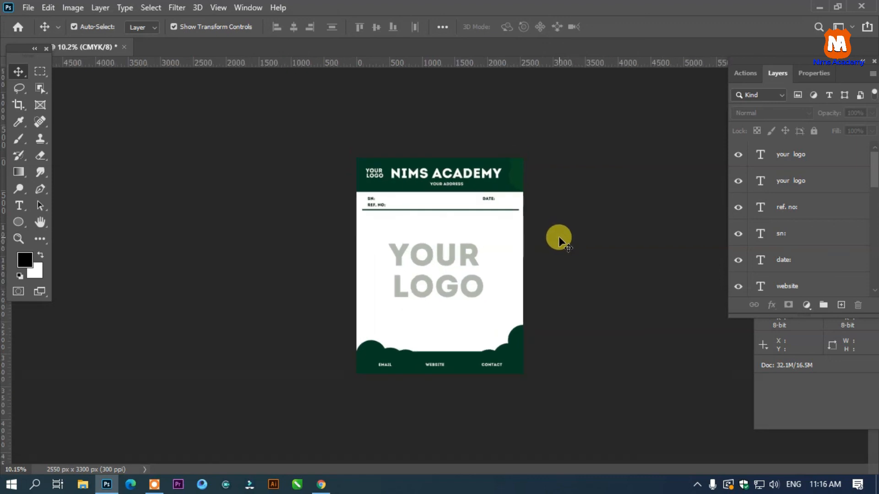